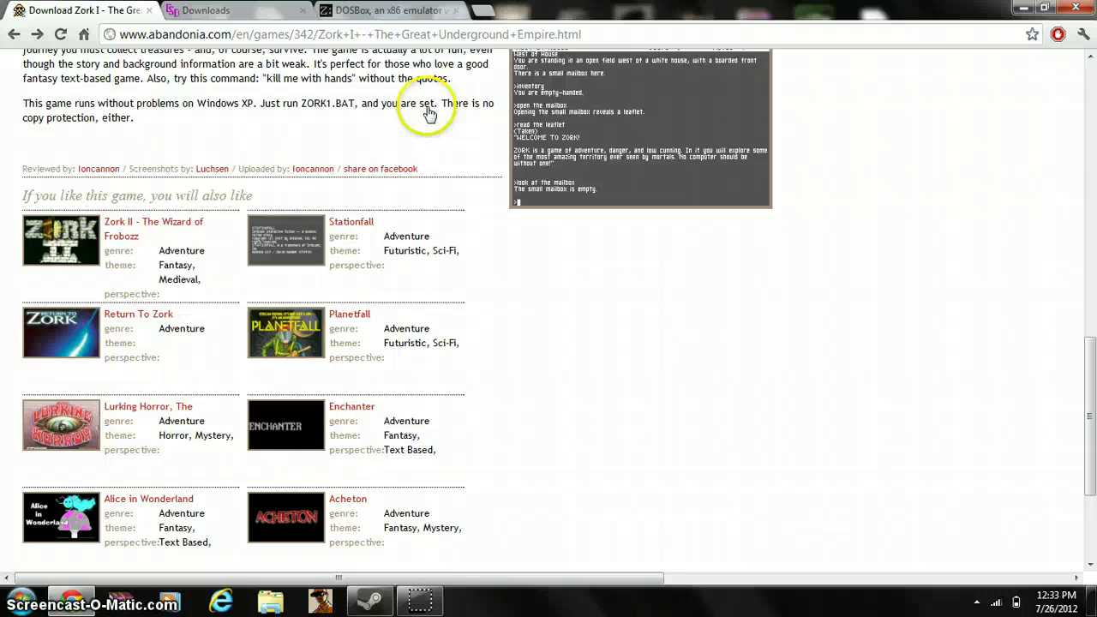
Browse the Abandonia Zork I page and follow BUY IT! to GOG's Zork Anthology listing.
scroll(429, 114, up, 5)
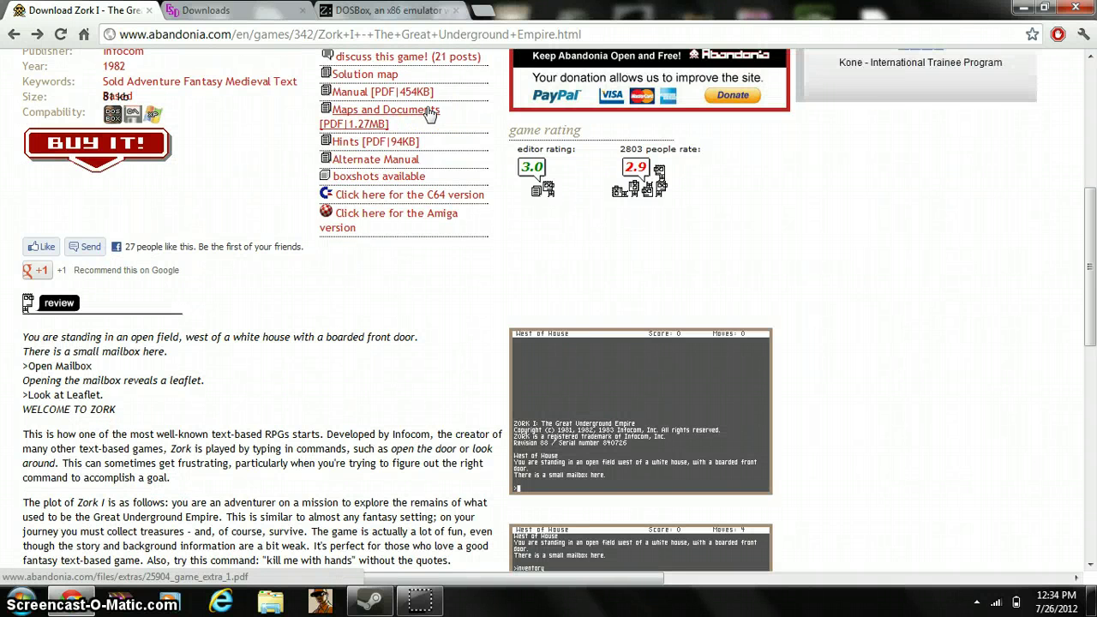
click(352, 12)
scroll(584, 372, down, 4)
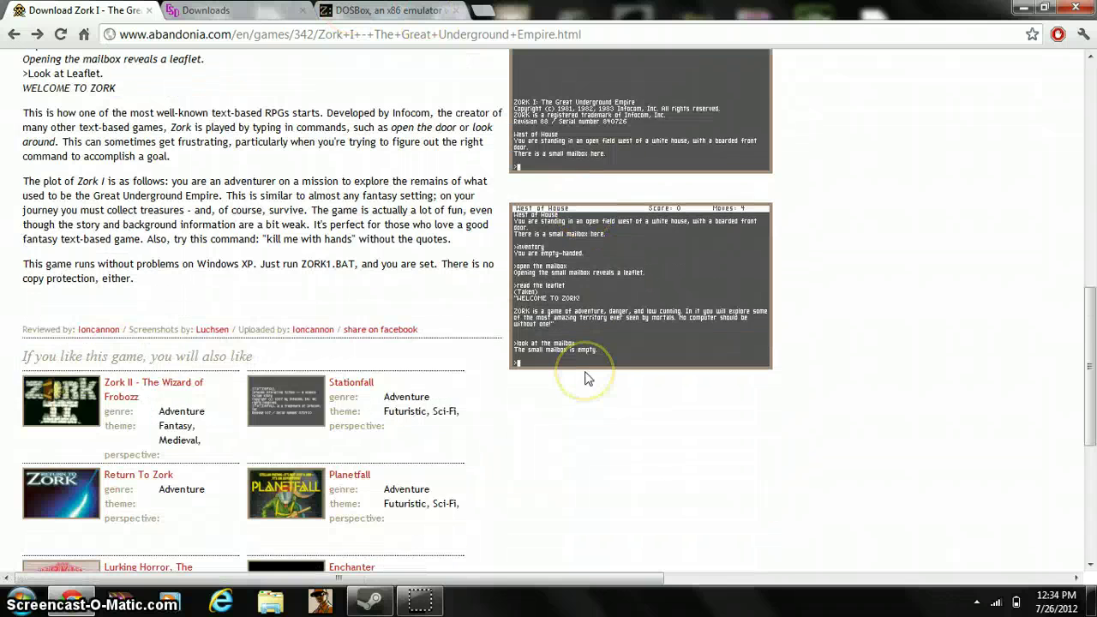
scroll(588, 378, up, 5)
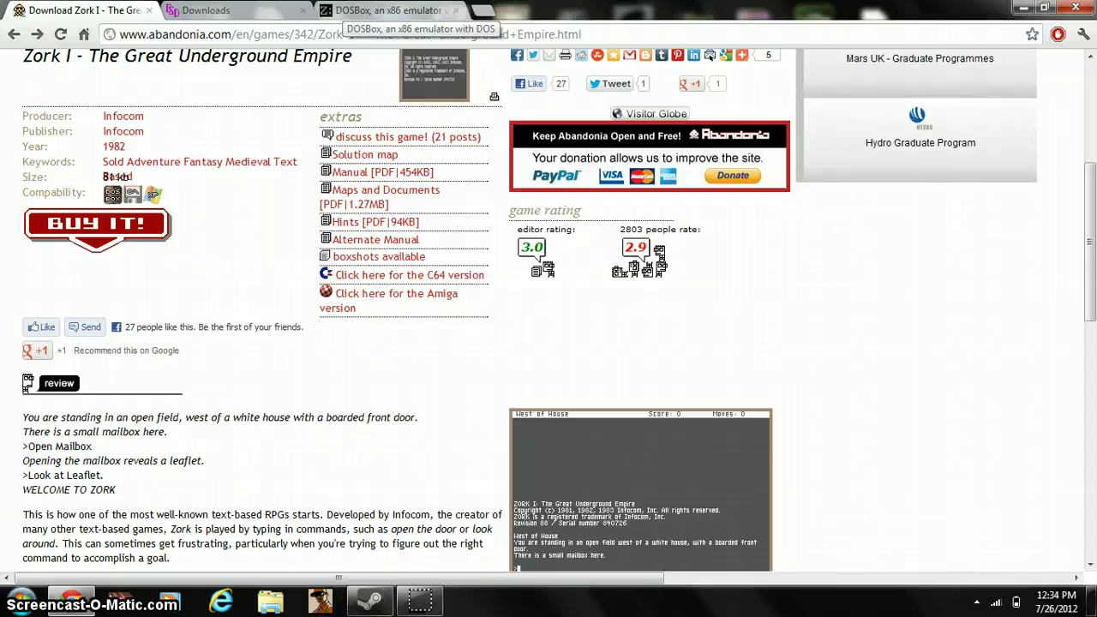
scroll(581, 140, down, 4)
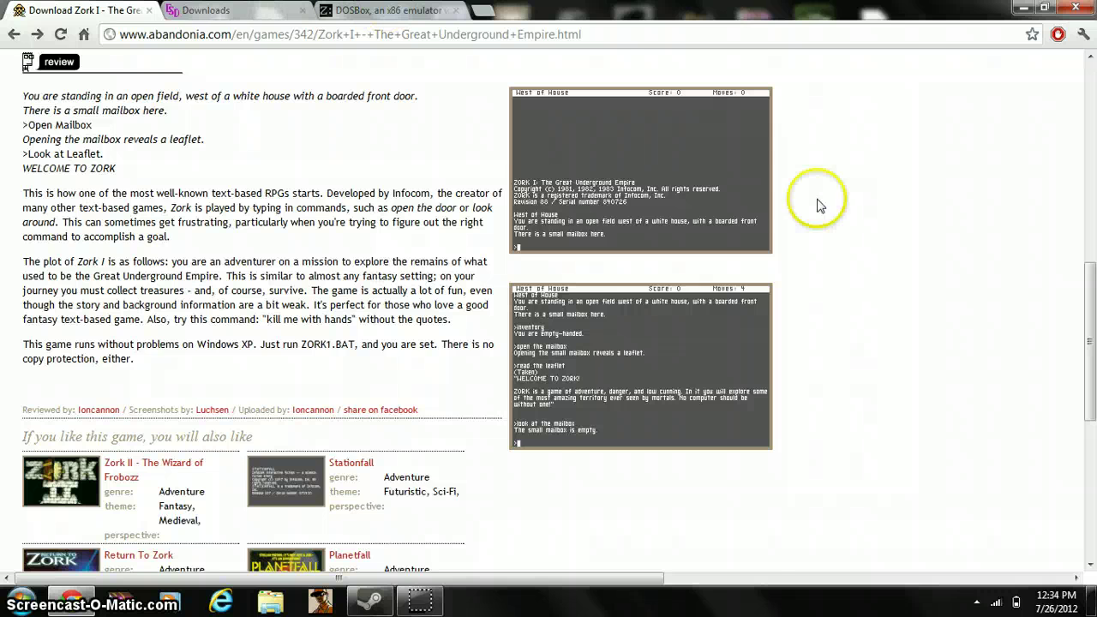
scroll(819, 206, up, 4)
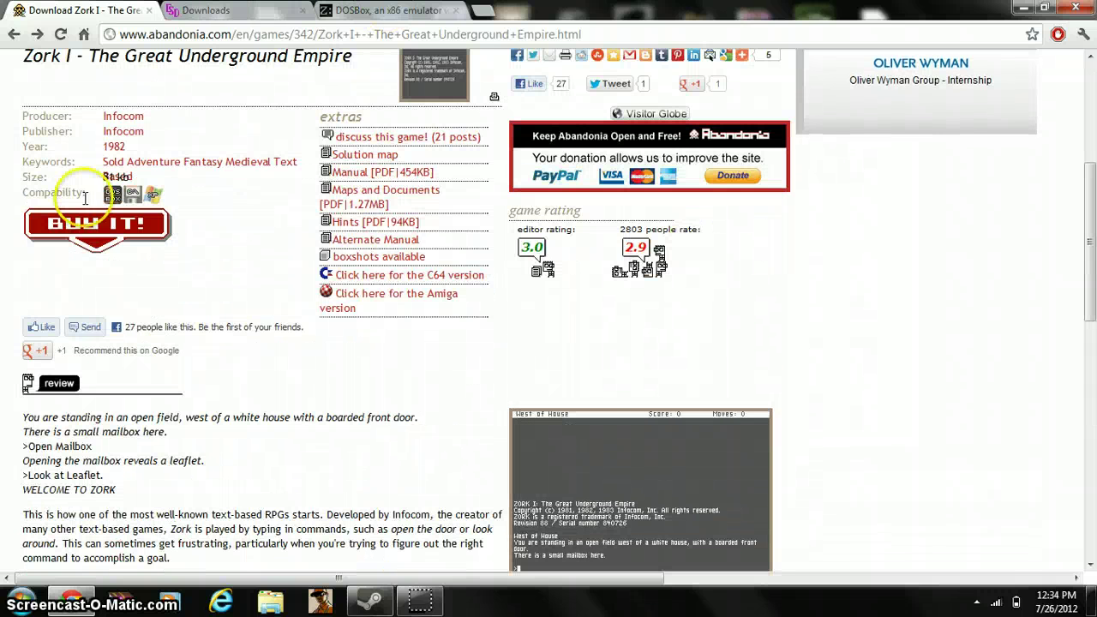
click(85, 227)
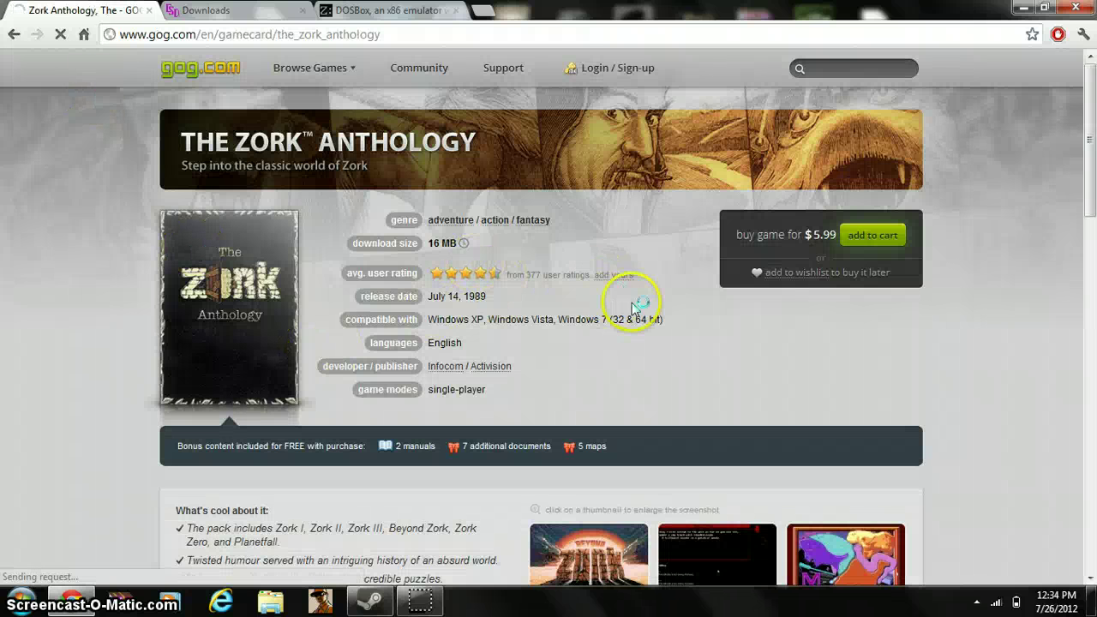
Review the anthology's $5.99 price and included games, then go to the DOSBox download tab.
drag(806, 236, 825, 235)
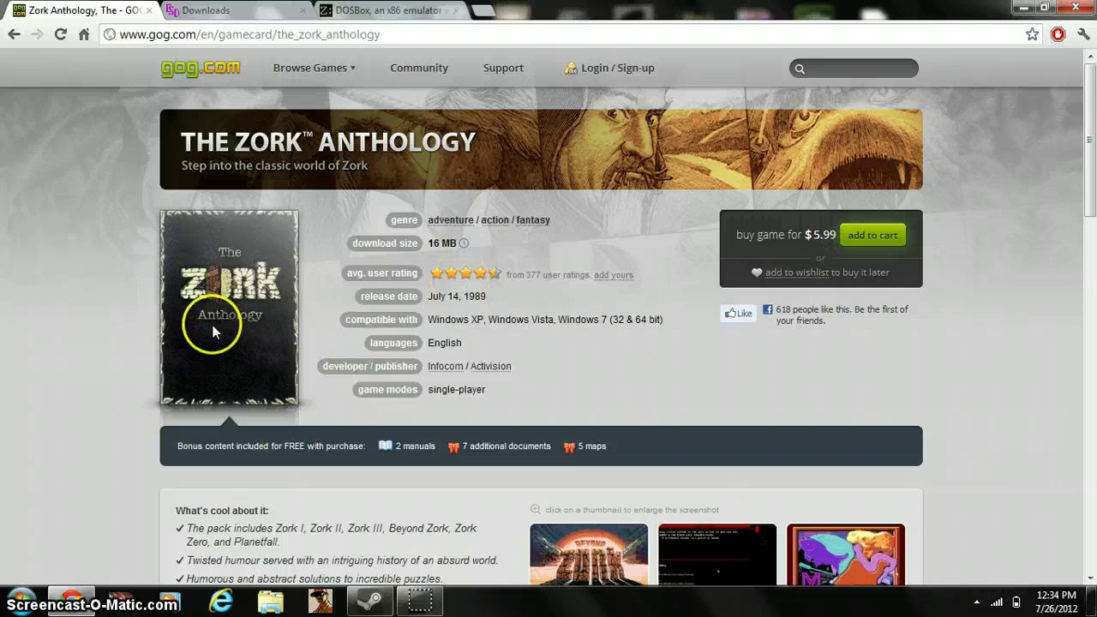
scroll(214, 333, down, 3)
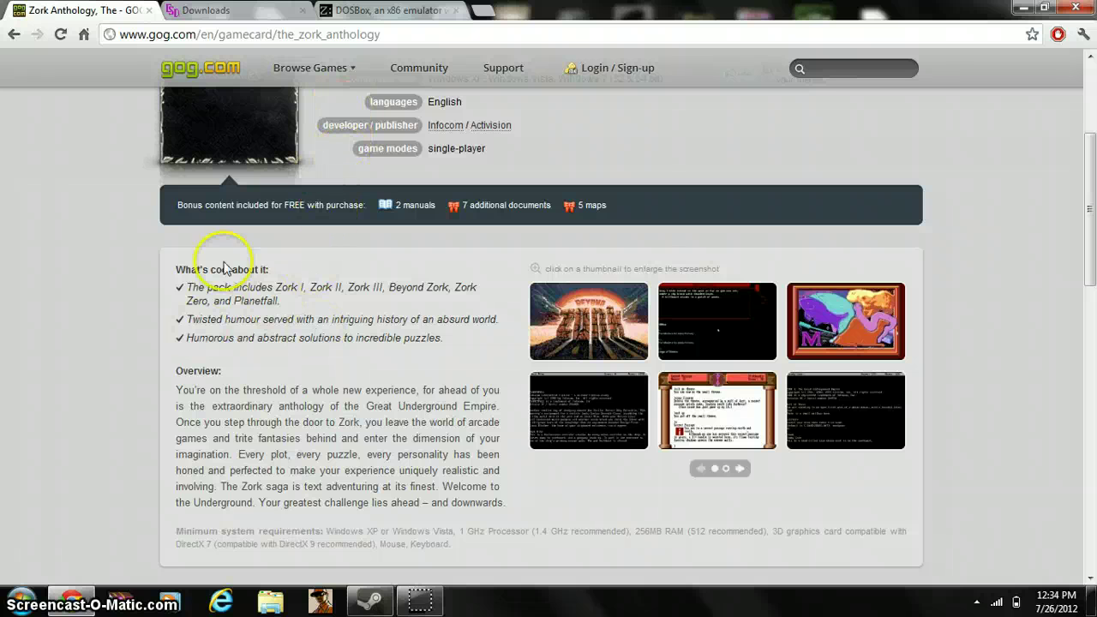
drag(275, 288, 427, 293)
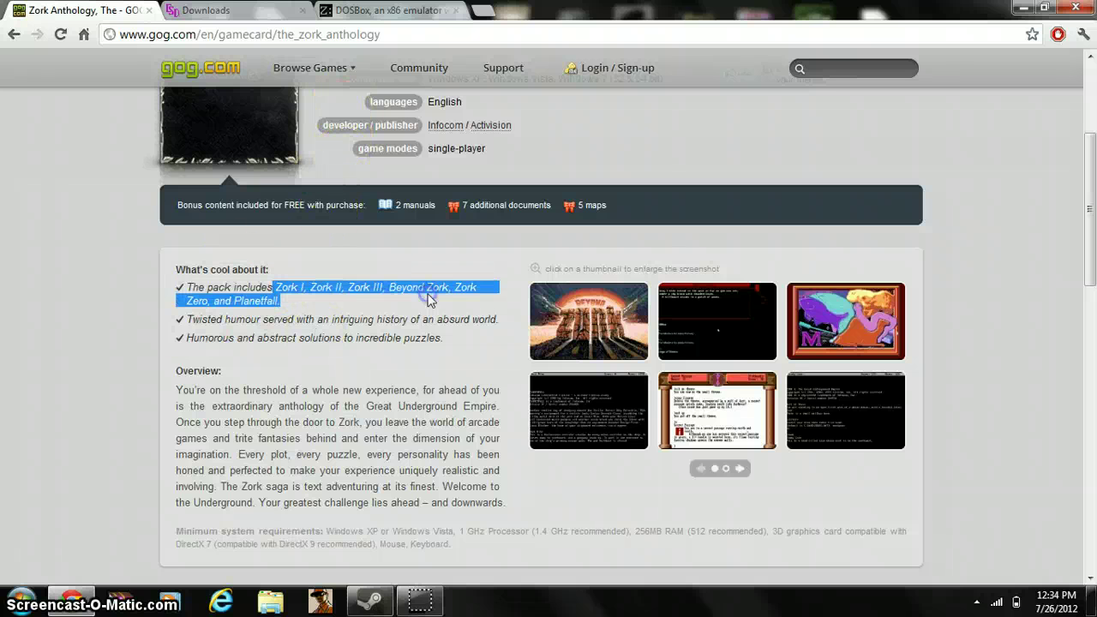
click(429, 297)
click(410, 10)
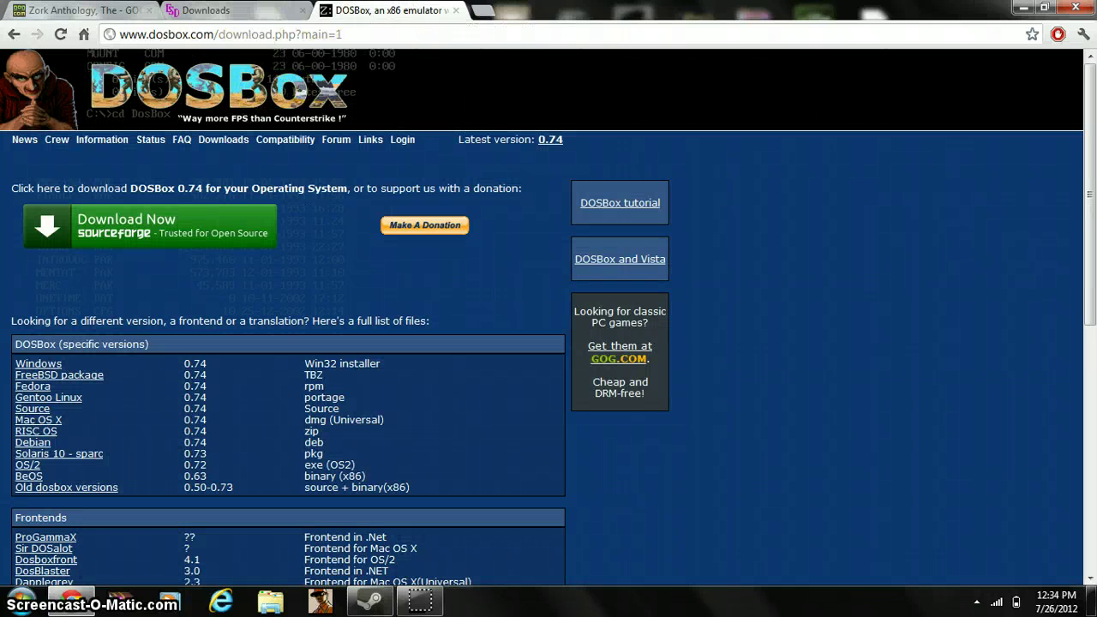
Look over the DOSBox 0.74 download list, then switch to the Infocom Downloads tab.
drag(24, 364, 85, 393)
click(86, 393)
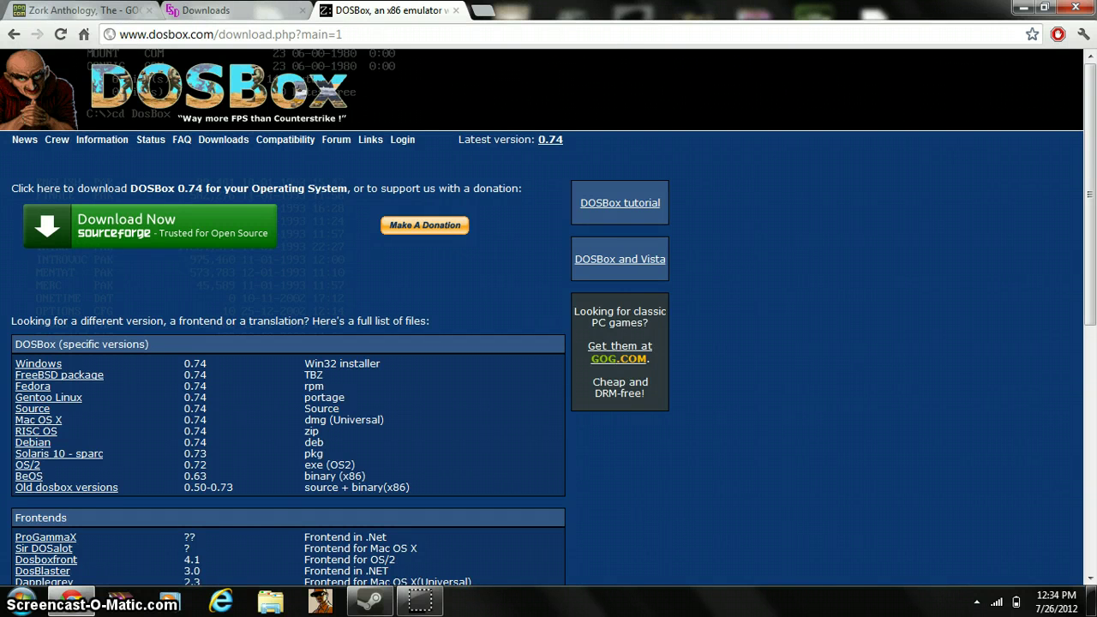
scroll(97, 392, down, 3)
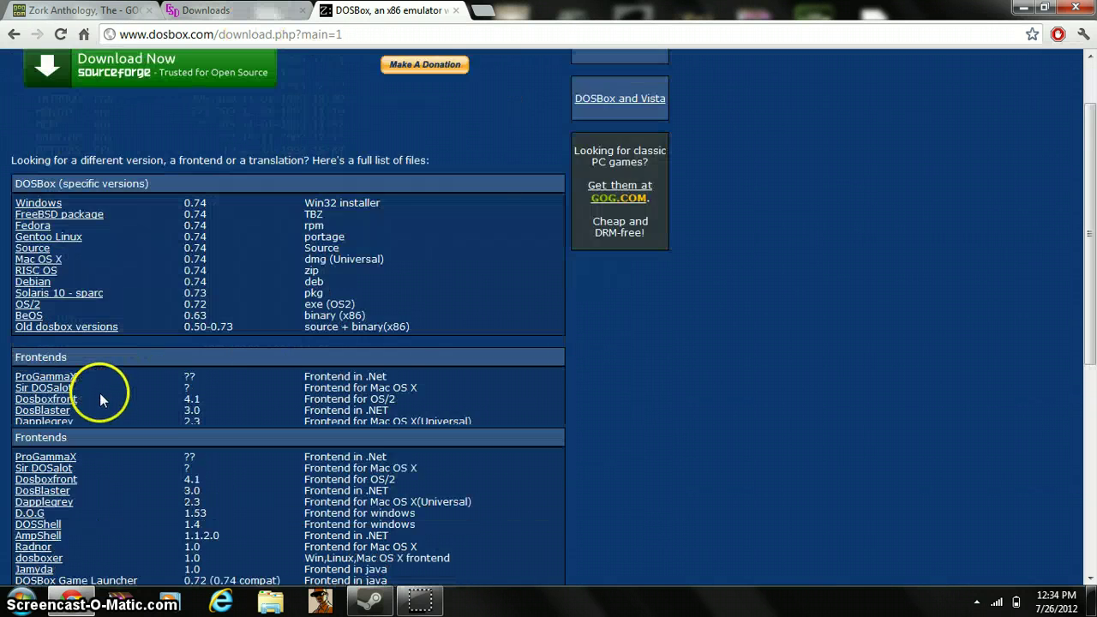
scroll(106, 397, up, 3)
key(ctrl+shift+Tab)
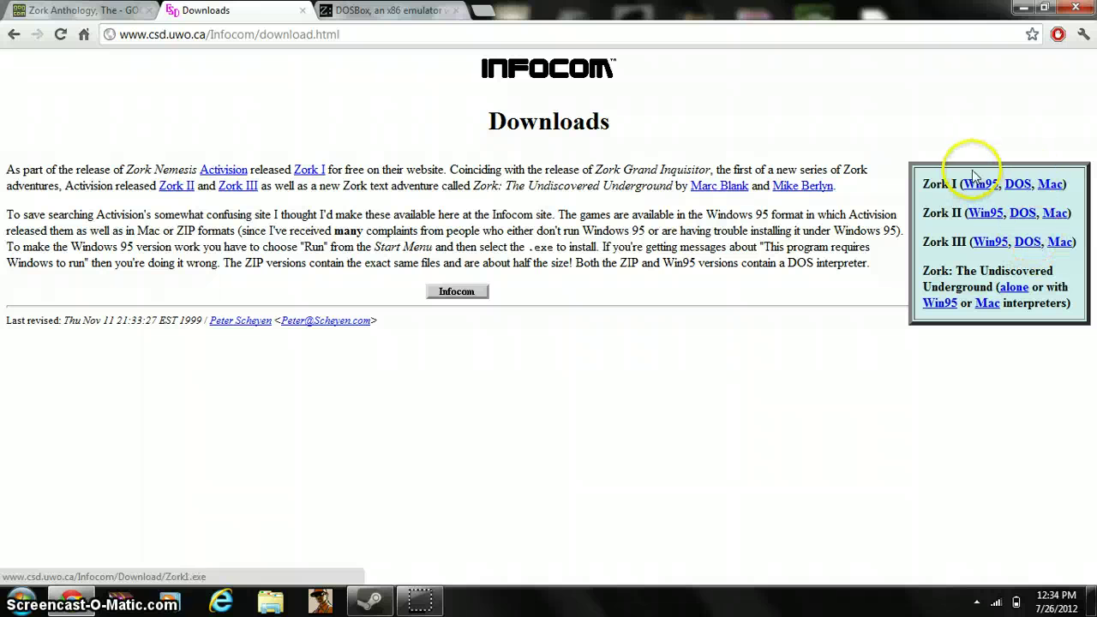
Download Zork I's DOS version and open zork1 (1).zip in WinRAR, selecting its files.
drag(961, 185, 995, 182)
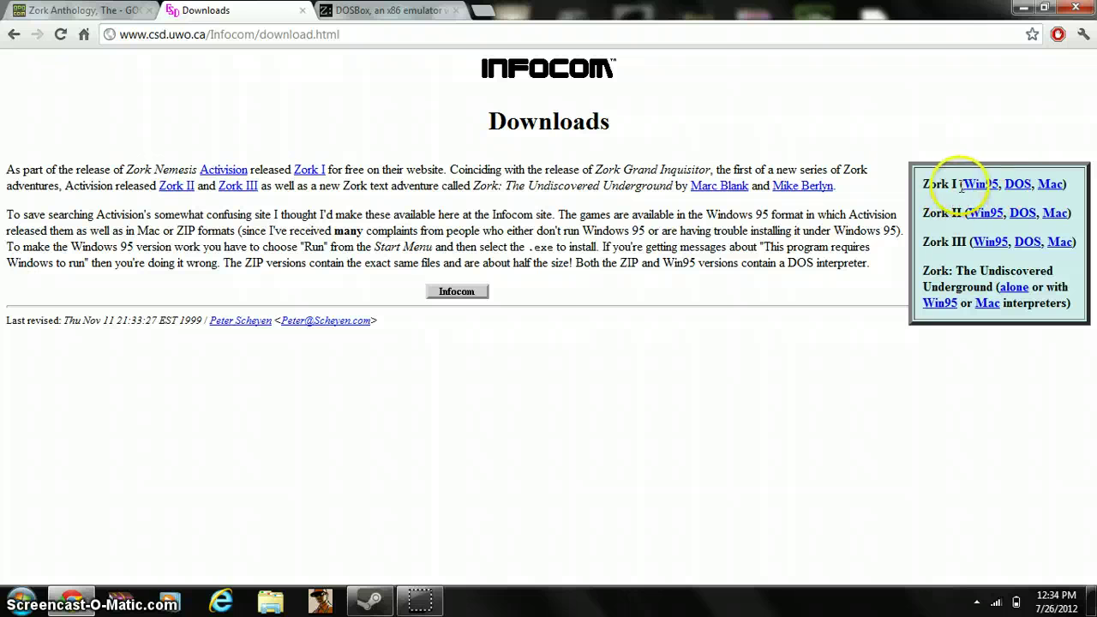
click(1018, 187)
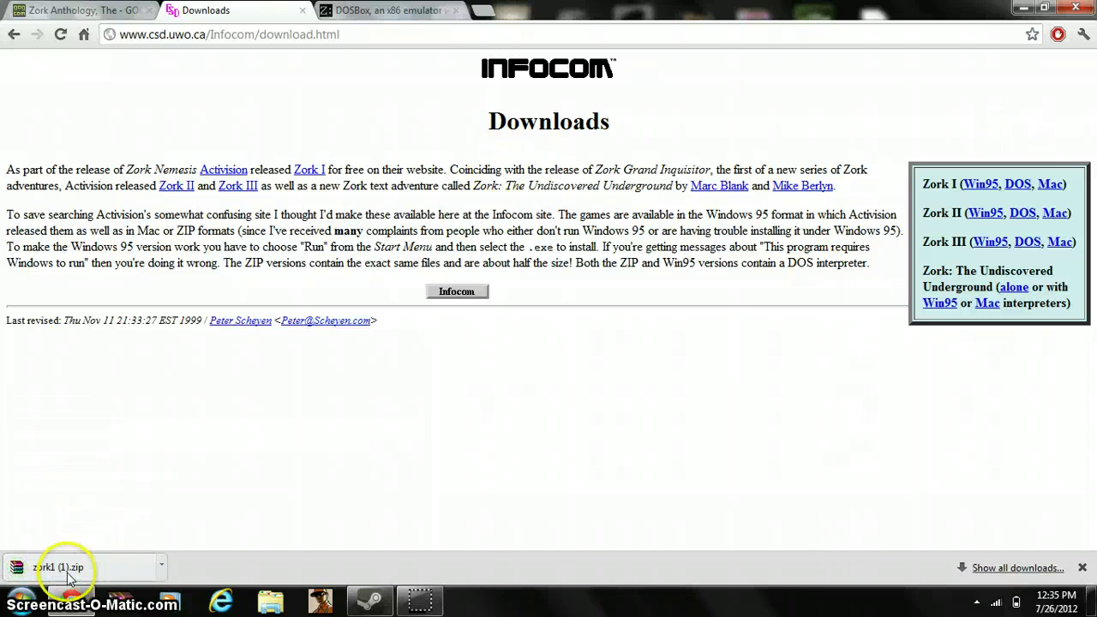
click(68, 570)
drag(358, 439, 353, 323)
Select all the archive's files and open the OS (C:) drive from Computer.
click(669, 358)
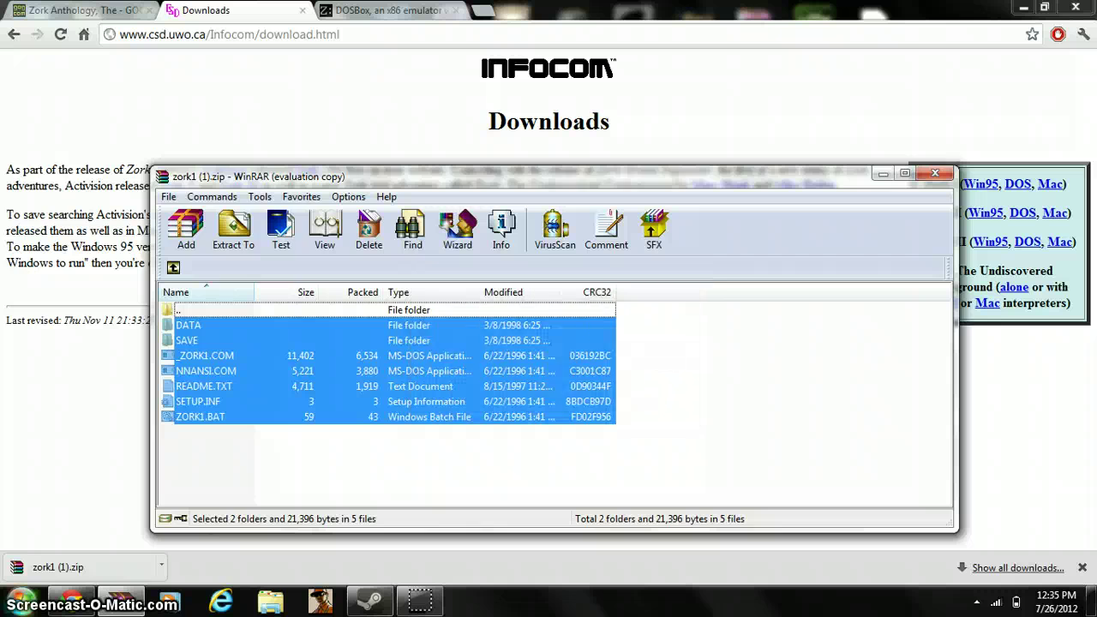
key(super)
click(258, 363)
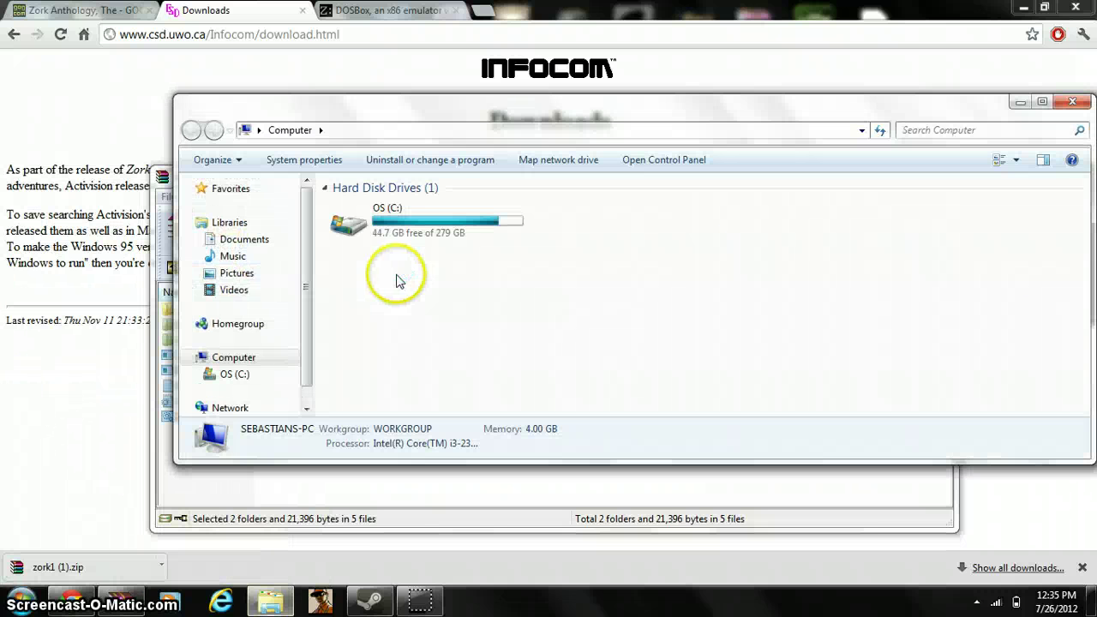
double_click(409, 225)
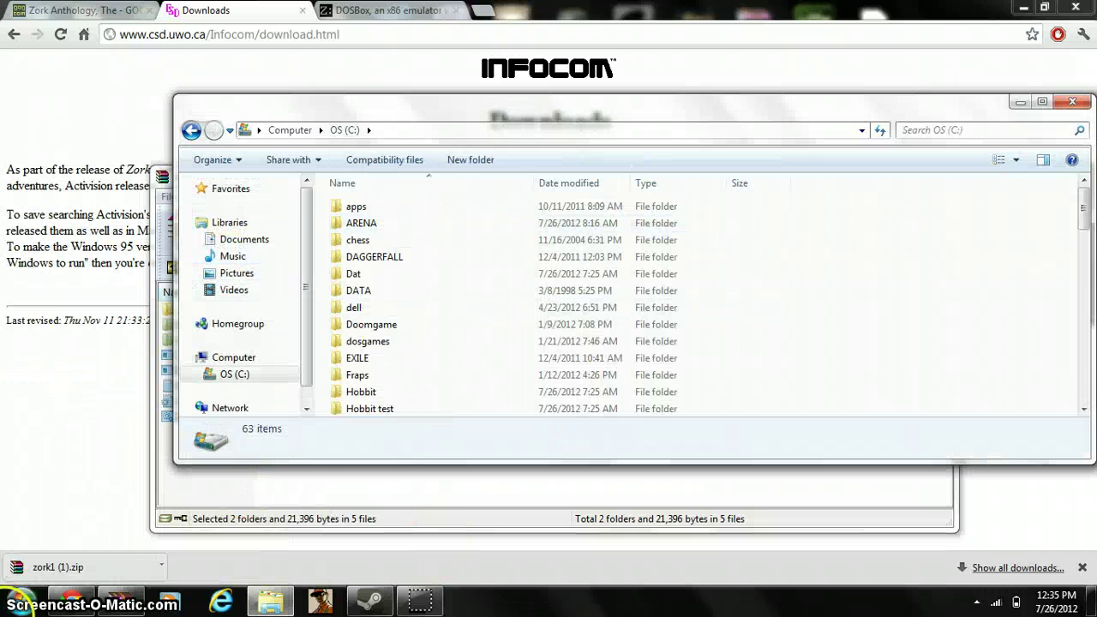
Search 'zork', move the zork1 (1) shortcut into C: with admin permission, and open it.
click(19, 600)
text(zork)
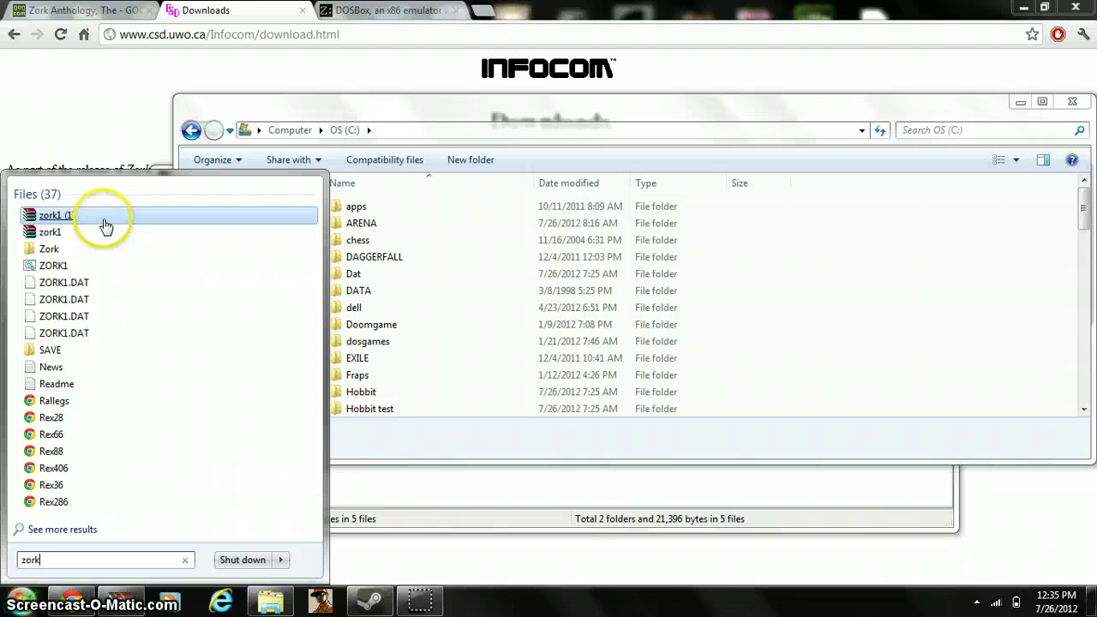
drag(42, 220, 886, 260)
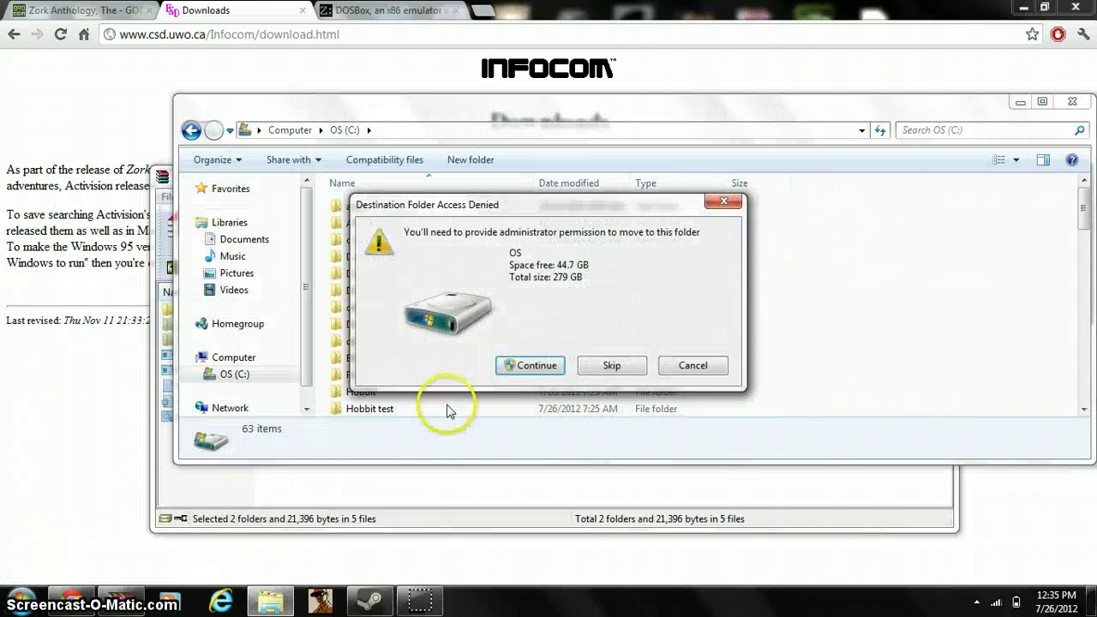
click(535, 365)
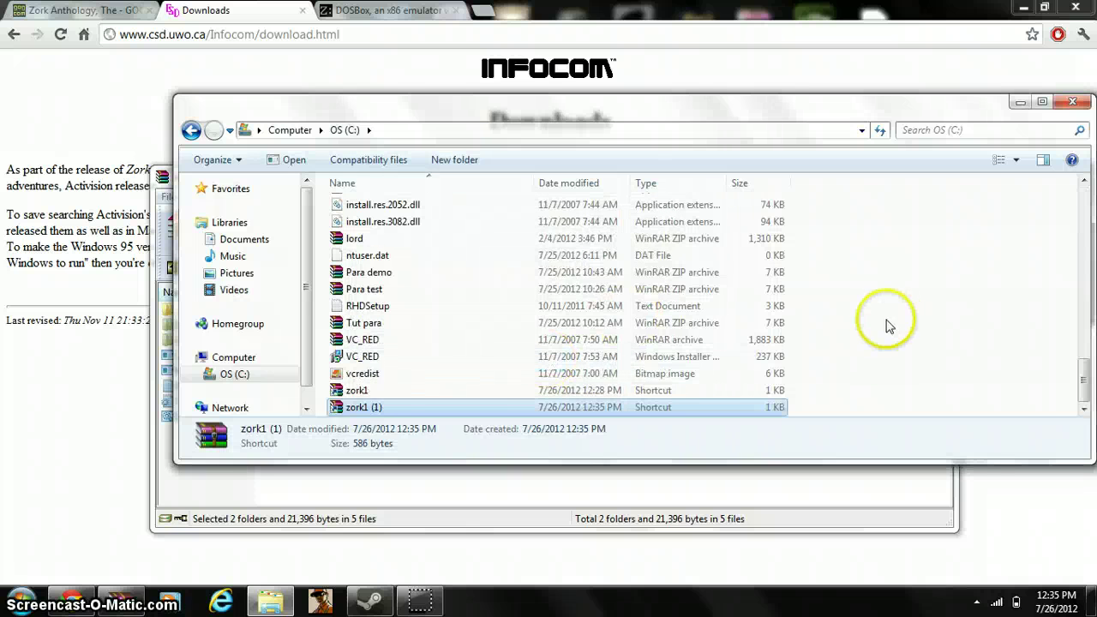
click(368, 390)
click(377, 407)
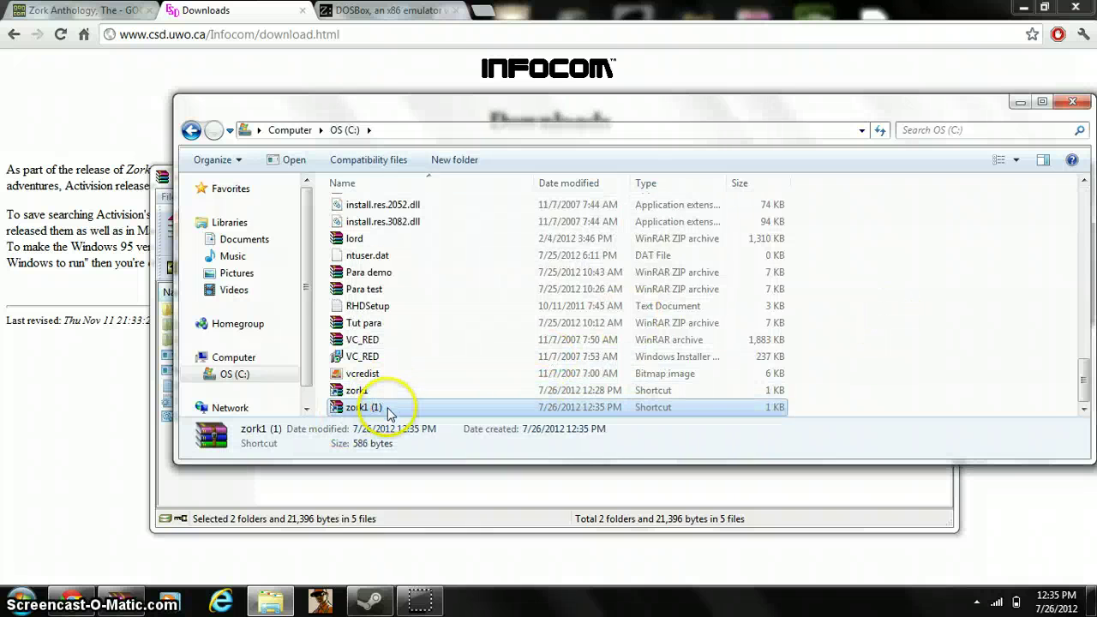
double_click(388, 410)
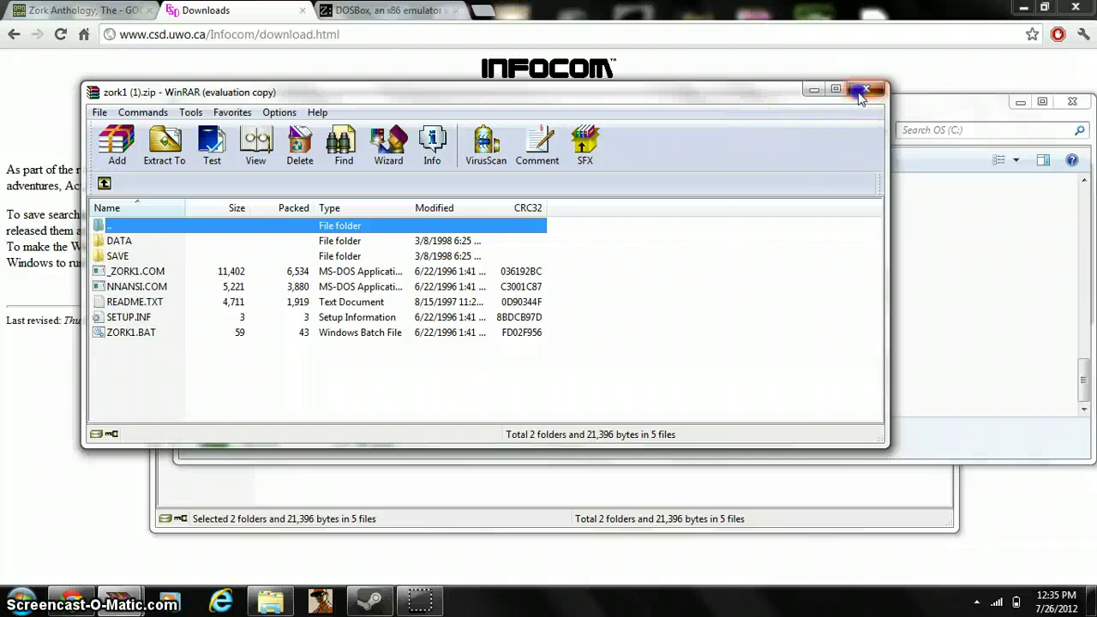
Close WinRAR and create a new folder named Bork in the root of C:.
click(860, 94)
click(920, 297)
right_click(918, 298)
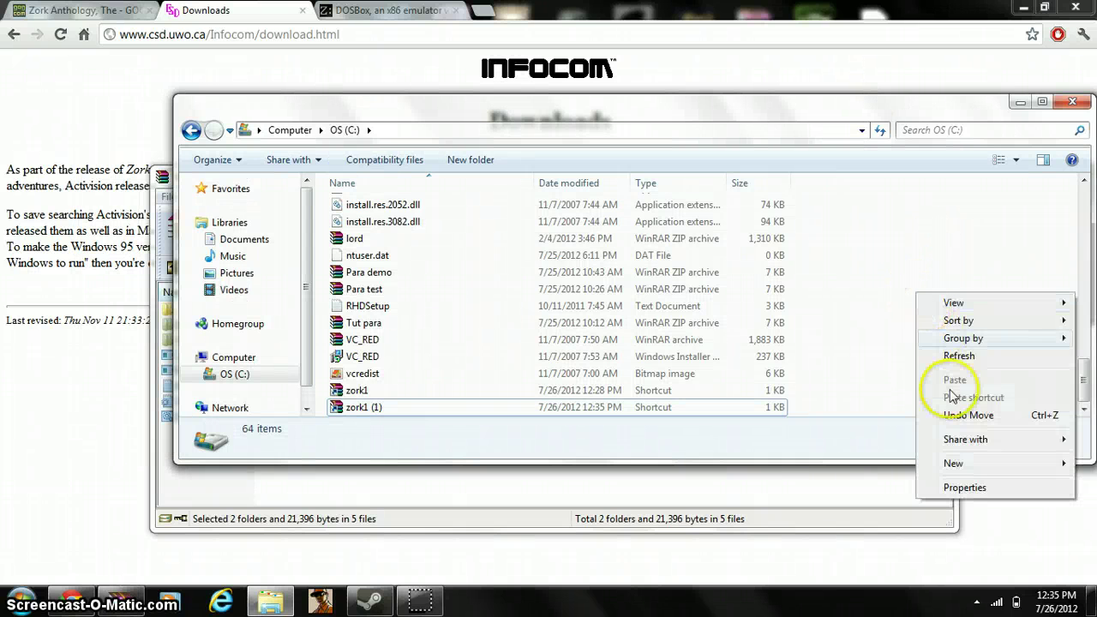
click(912, 464)
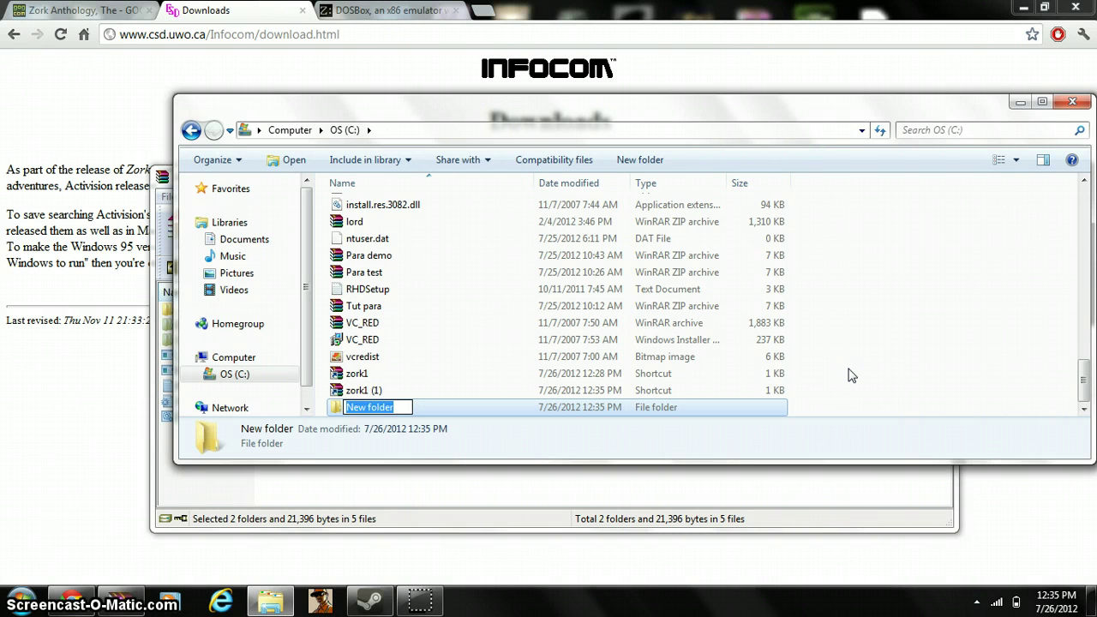
text(Bork)
key(Return)
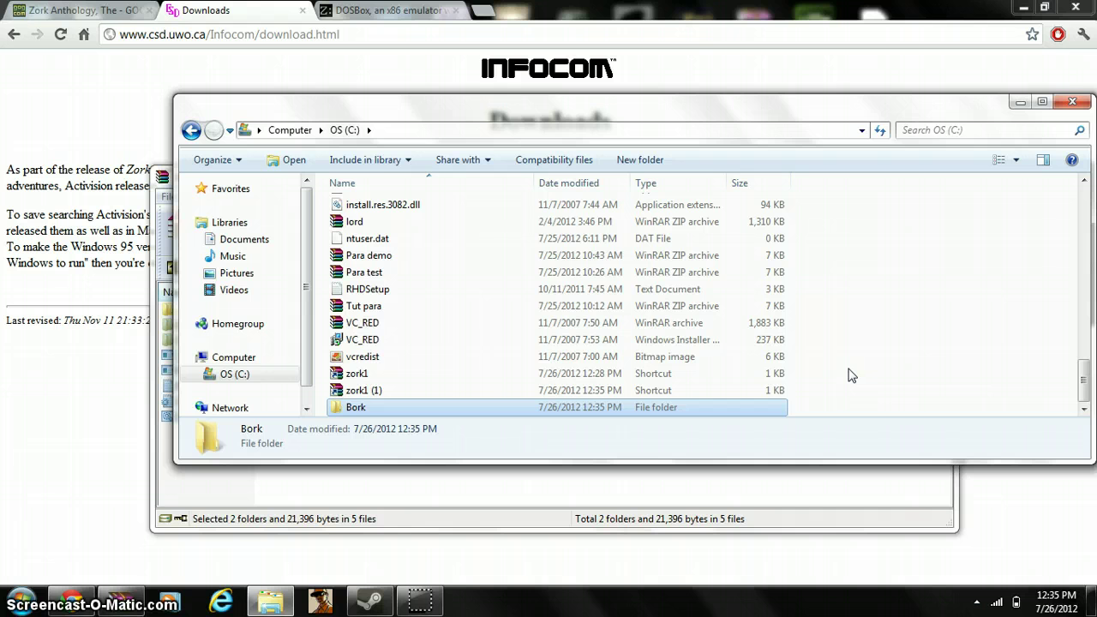
Reopen the zork1 (1) archive, dismiss the licence reminder, and position its window near the top.
scroll(421, 417, up, 1)
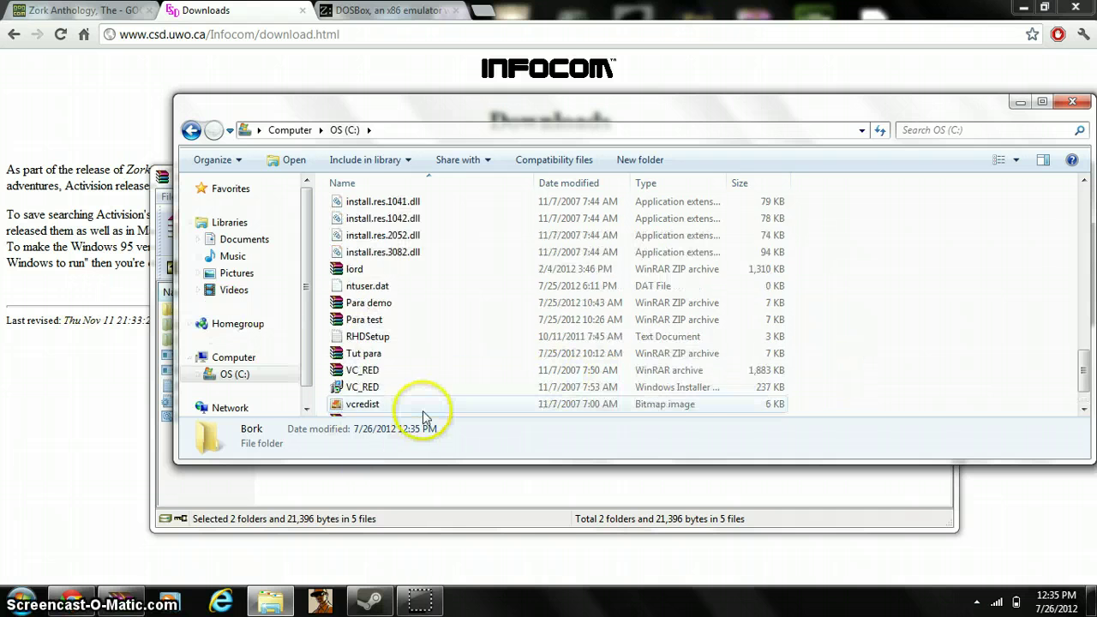
scroll(422, 411, down, 1)
scroll(423, 411, up, 3)
scroll(423, 410, up, 4)
scroll(422, 410, down, 7)
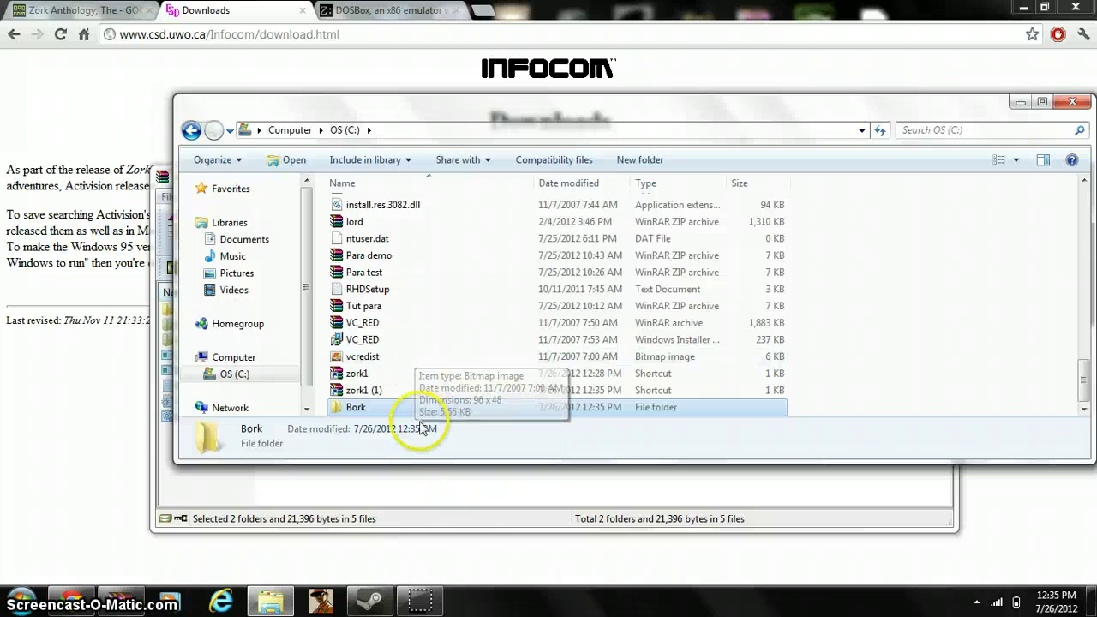
click(395, 396)
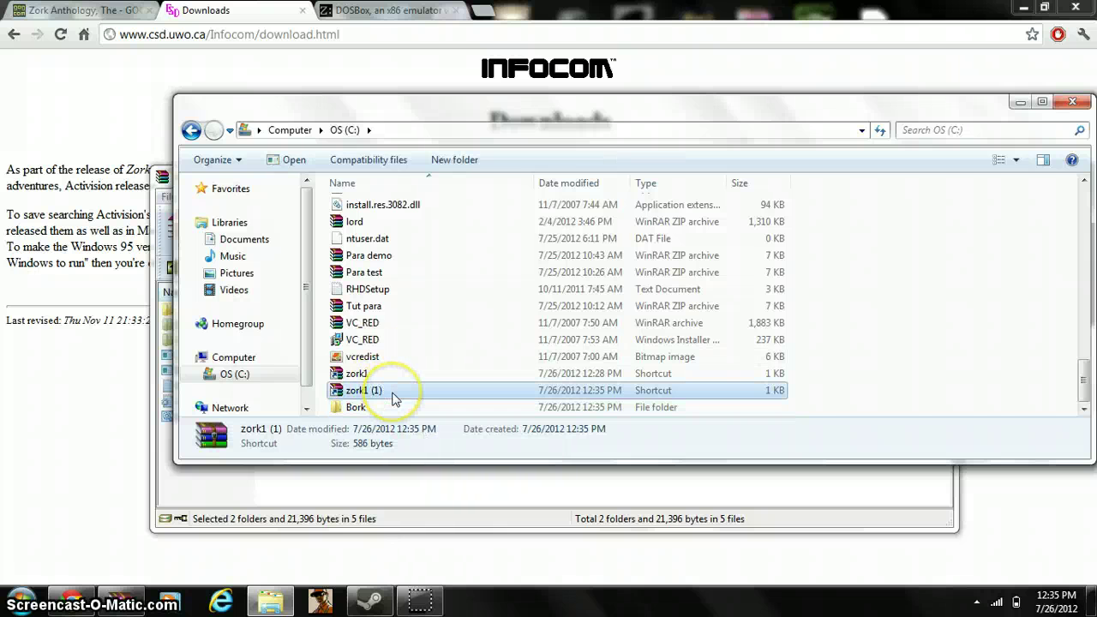
double_click(394, 396)
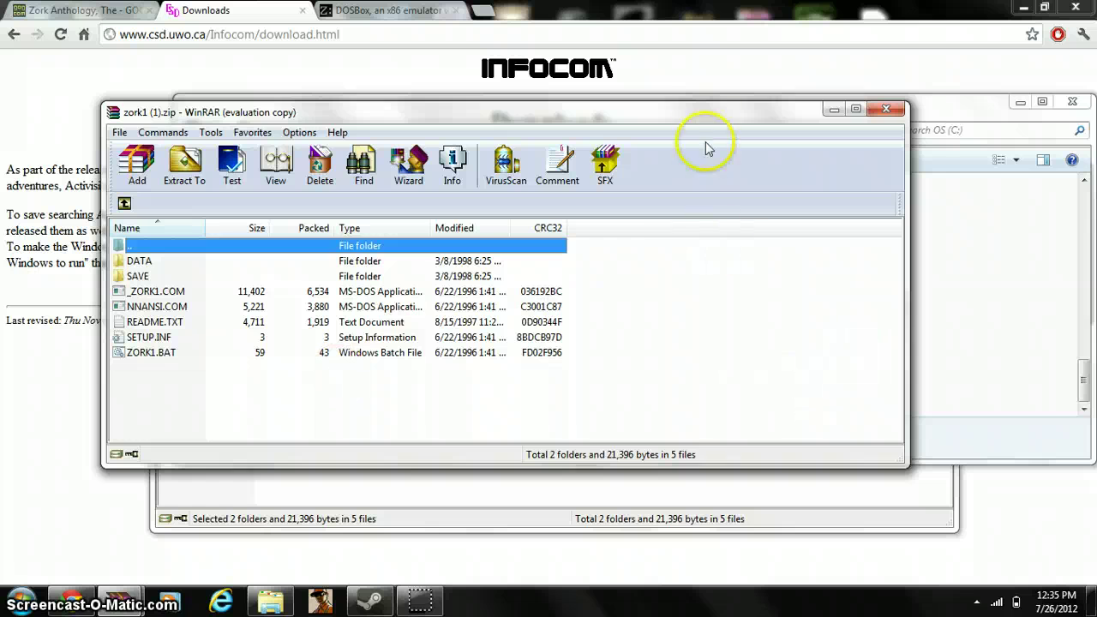
click(586, 294)
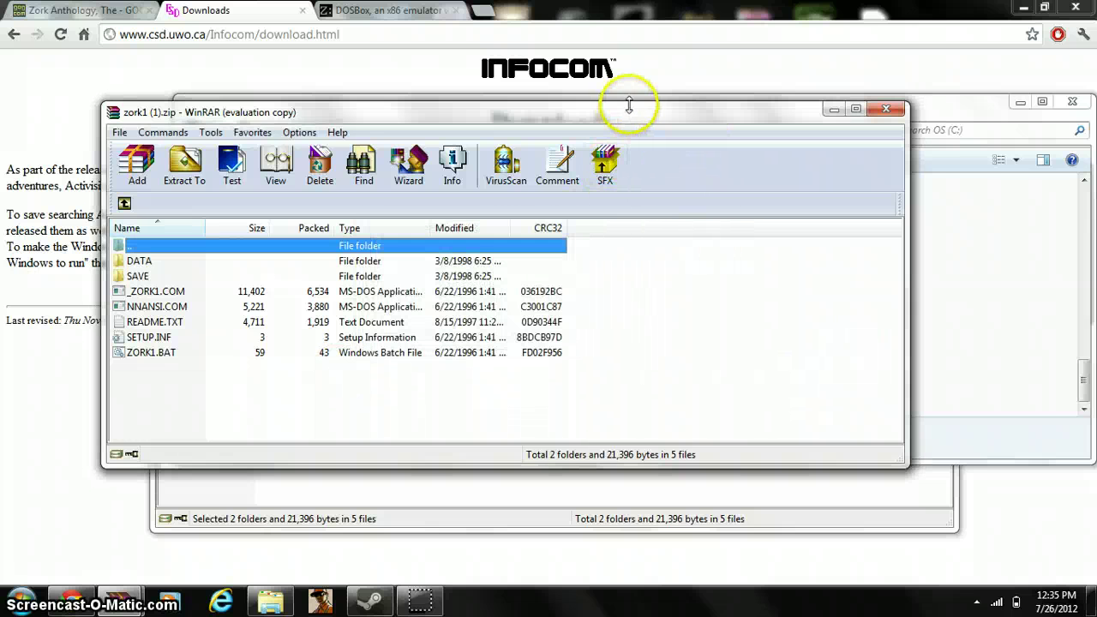
drag(630, 105, 699, 31)
double_click(700, 32)
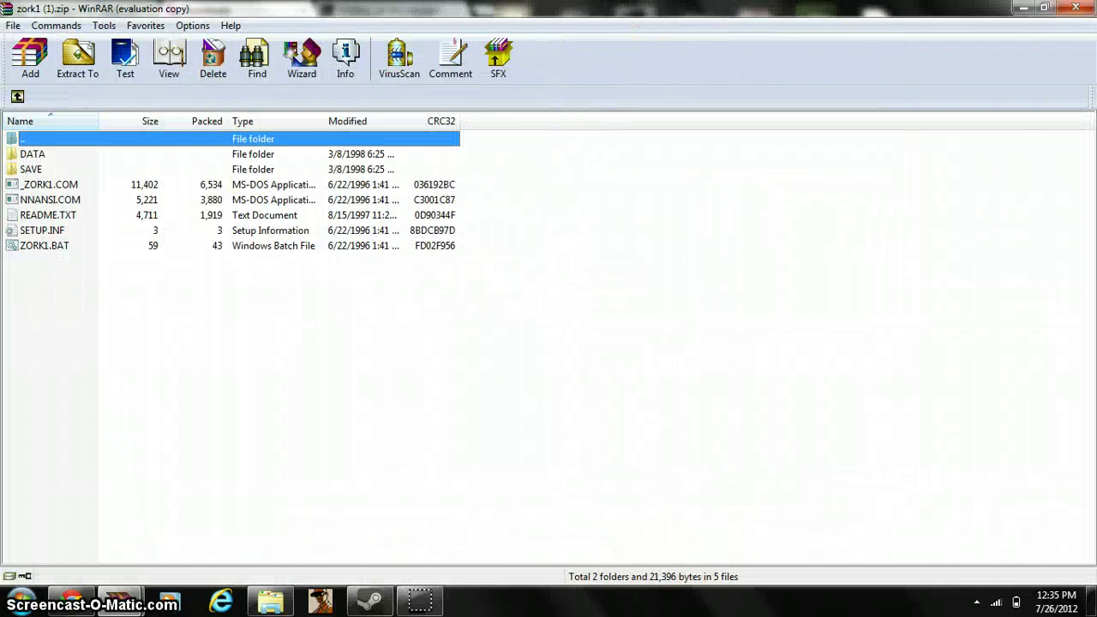
click(1045, 8)
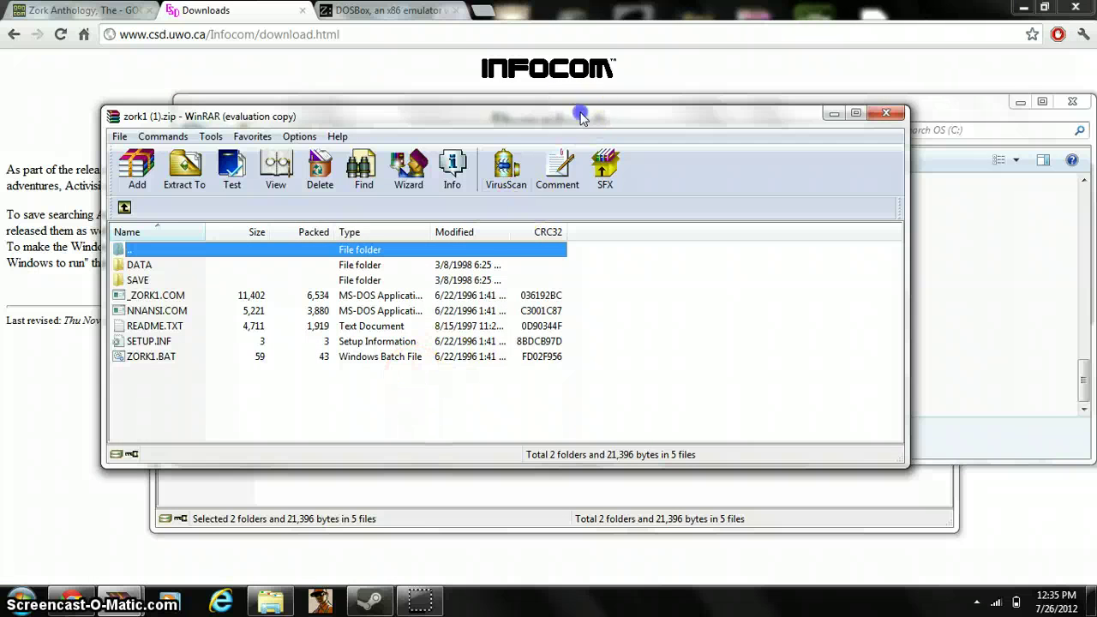
drag(580, 110, 573, 49)
Extract DATA through ZORK1.BAT into C:\Bork and confirm all seven items arrived.
drag(312, 284, 417, 418)
scroll(497, 322, down, 6)
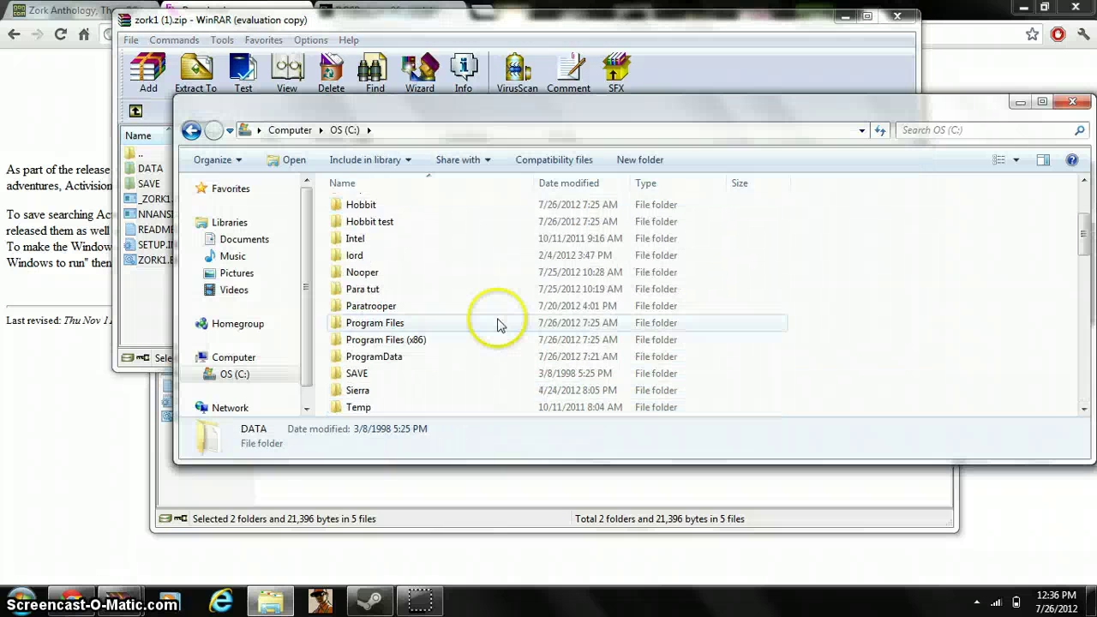
scroll(497, 322, down, 5)
double_click(429, 406)
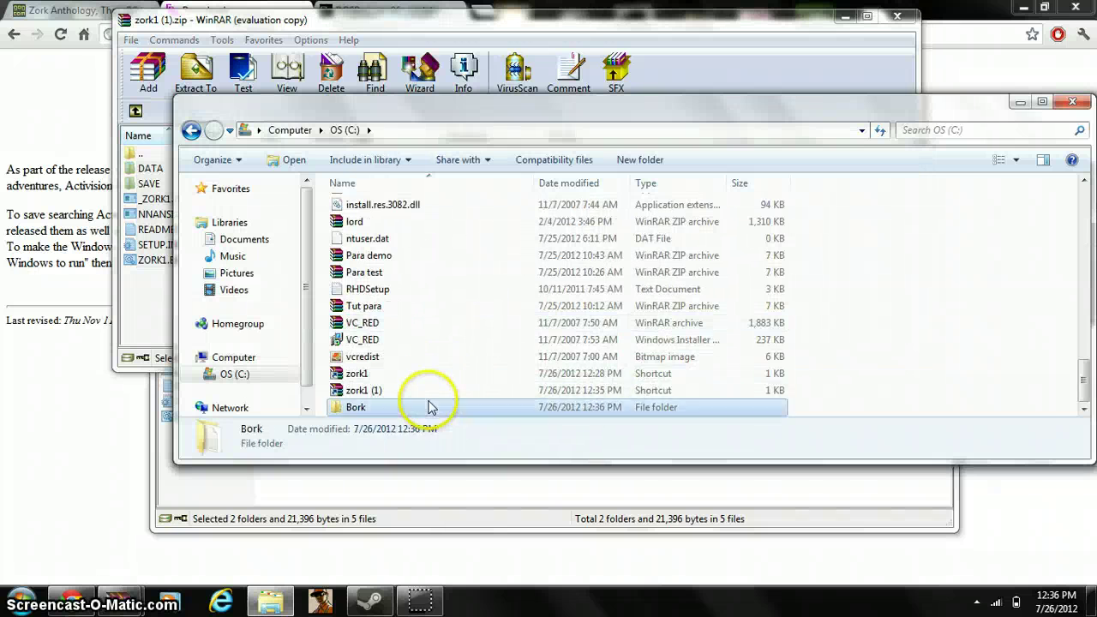
drag(441, 343, 441, 206)
click(514, 360)
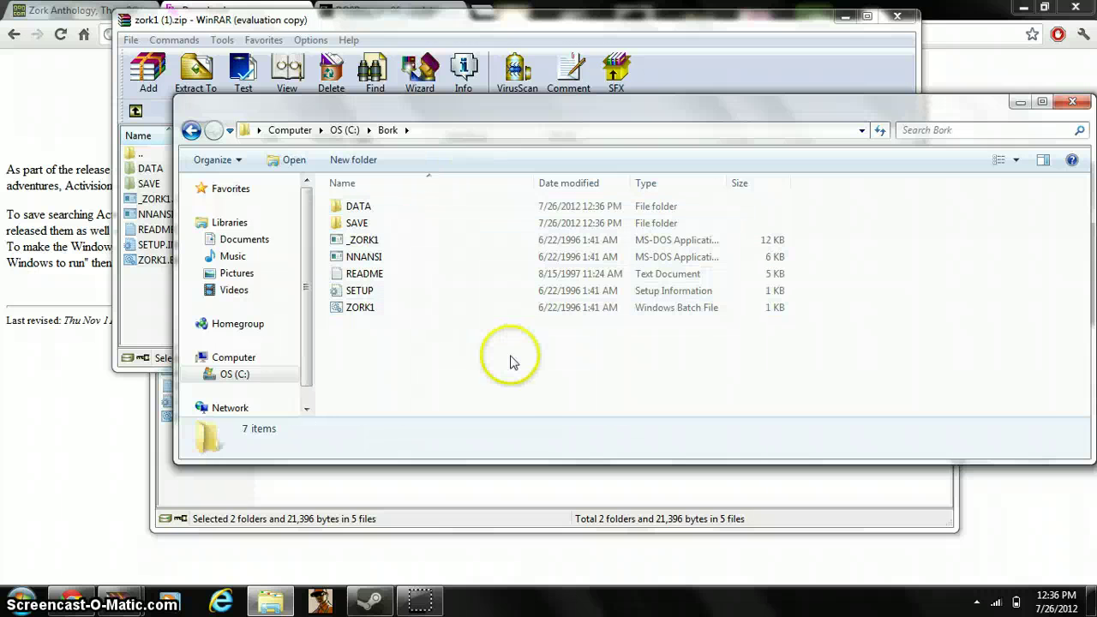
Close Explorer and all WinRAR windows and minimize Chrome to reach the desktop.
click(1073, 102)
click(897, 16)
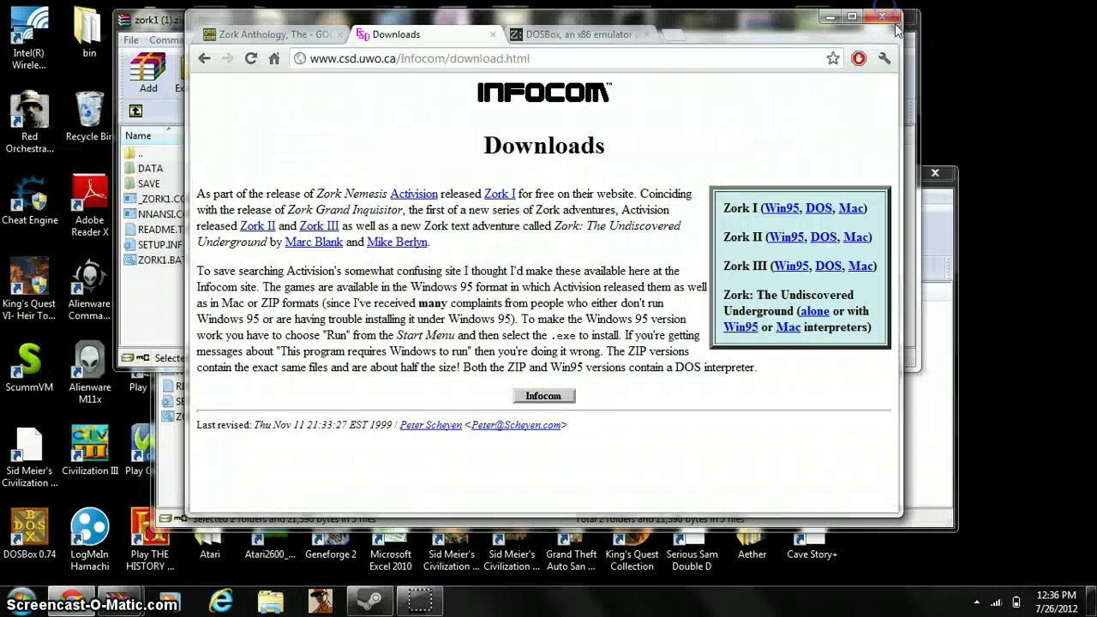
double_click(858, 22)
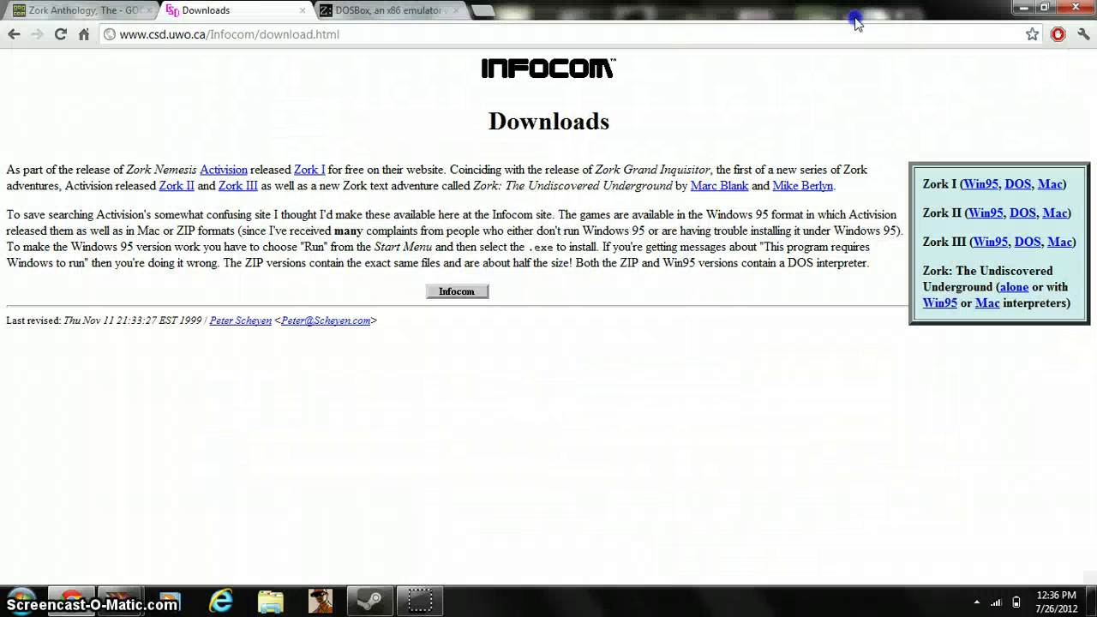
click(1033, 8)
click(909, 20)
click(933, 176)
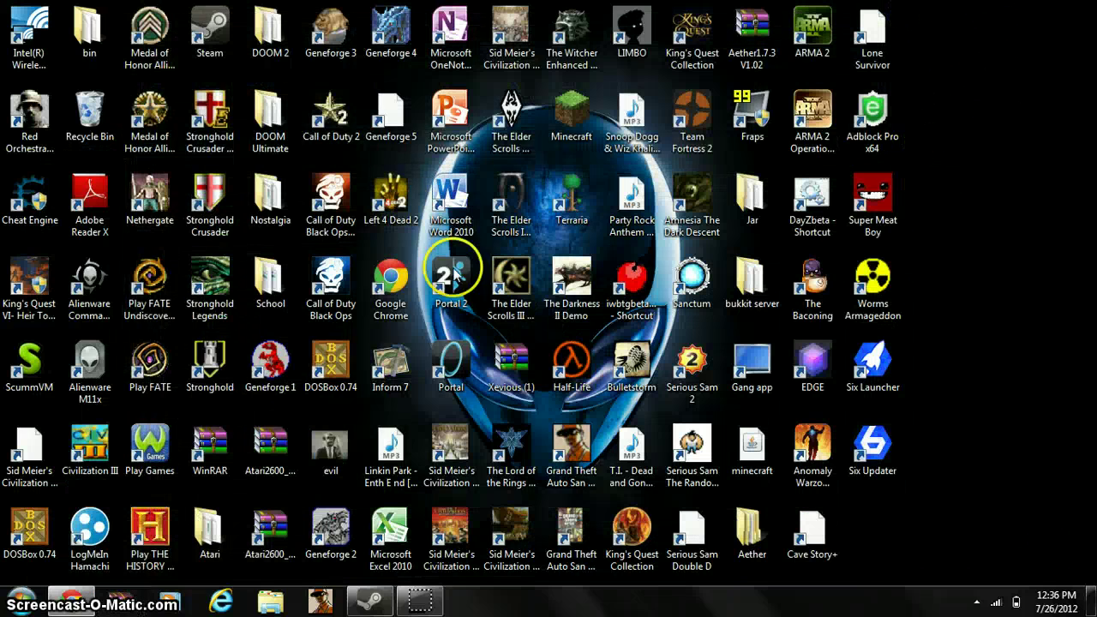
Launch DOSBox 0.74, mount c:/bork as drive C, and open OS (C:) in Explorer.
double_click(331, 360)
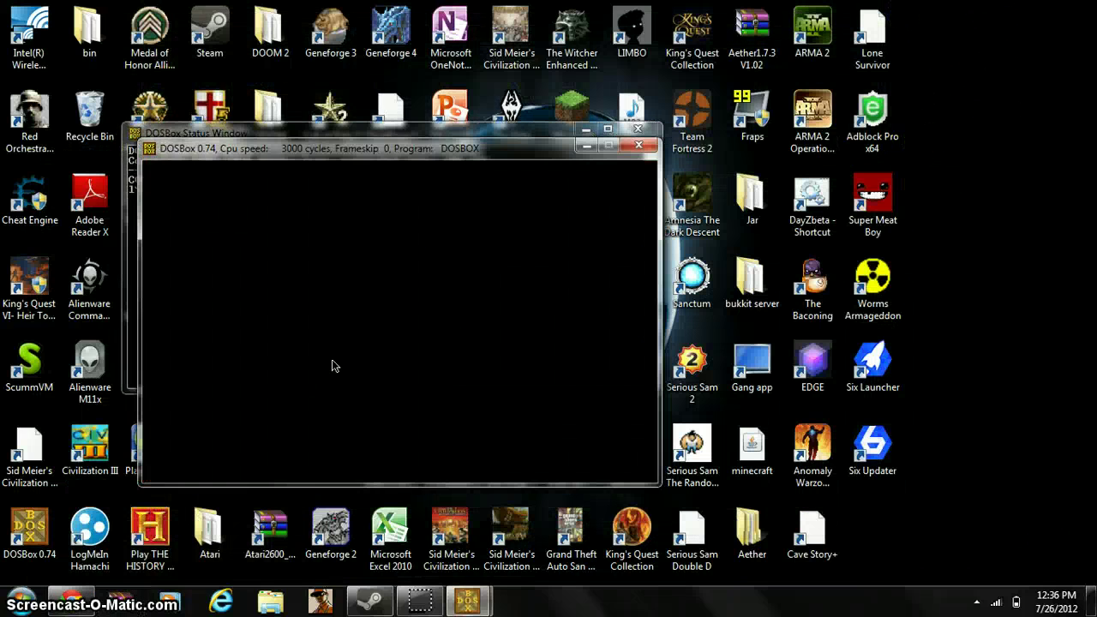
text(mount c )
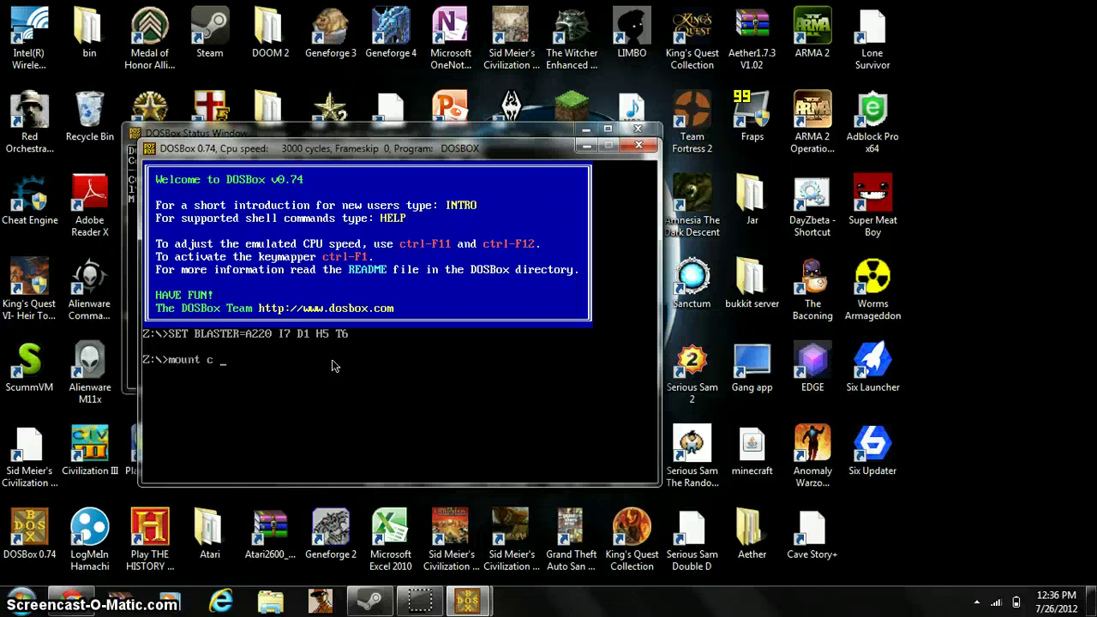
text(c:/bork)
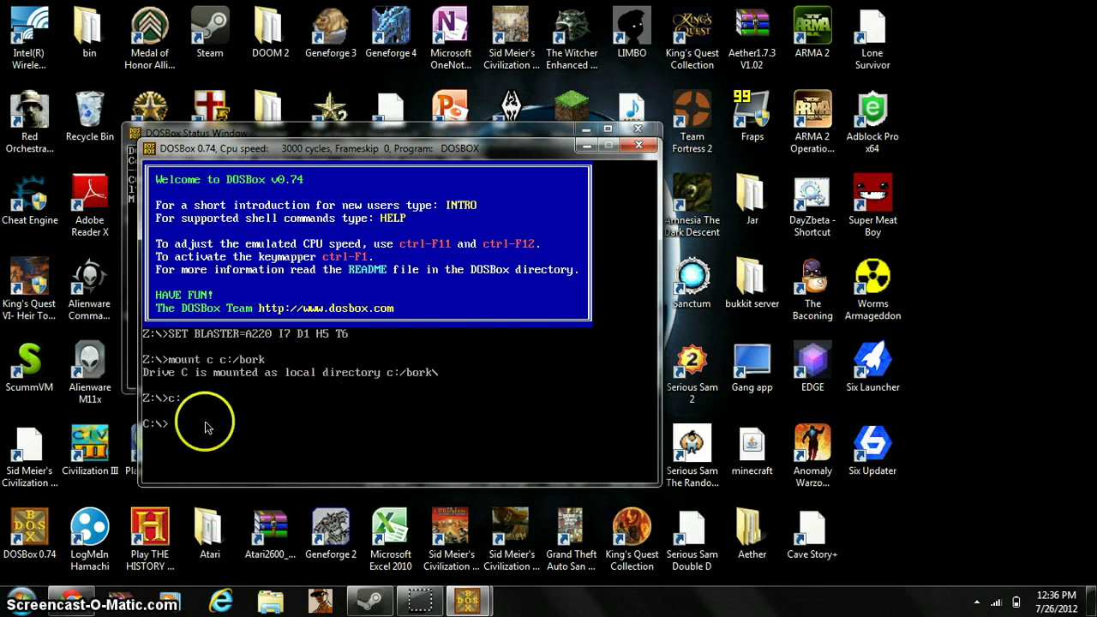
click(22, 600)
click(258, 363)
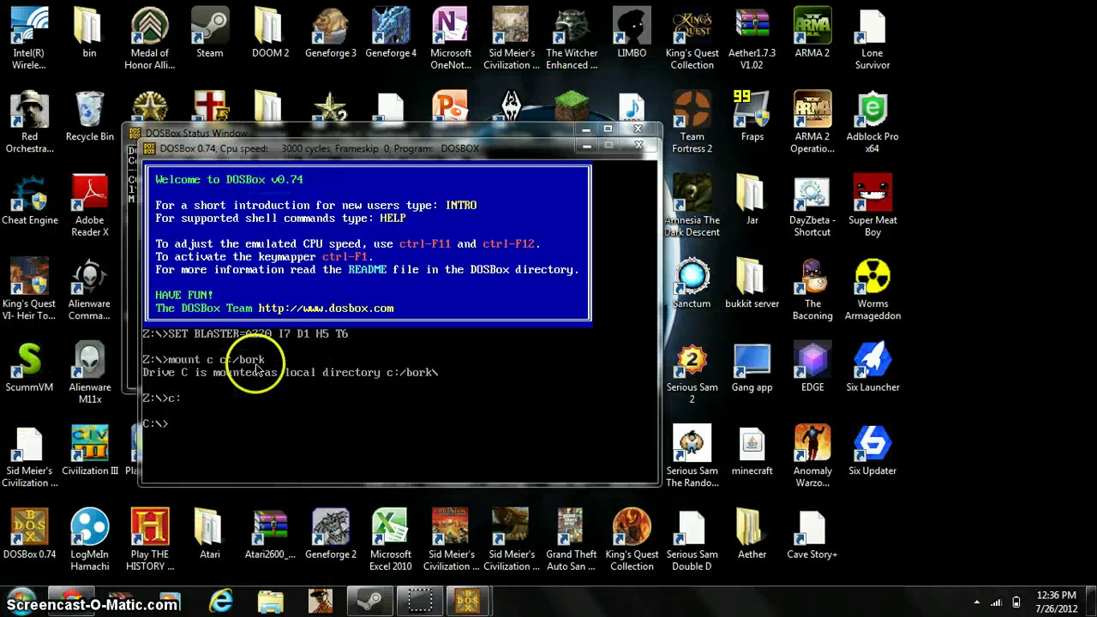
double_click(403, 228)
Check the seven Zork I items in C:\Bork, then return to the DOSBox C:\ prompt.
scroll(453, 306, down, 15)
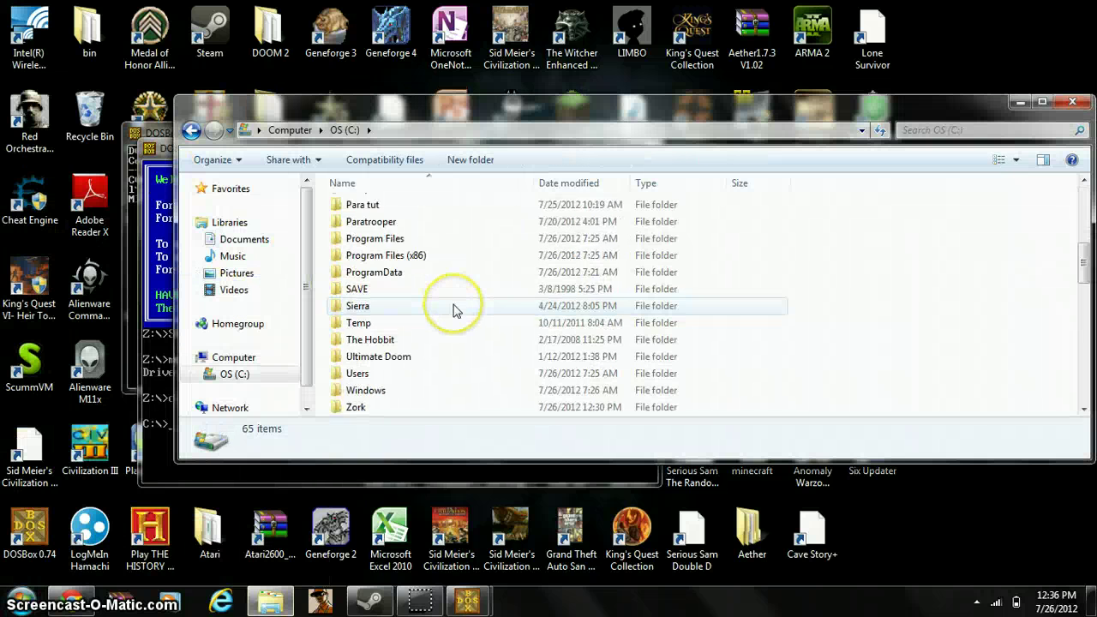
scroll(437, 306, up, 10)
scroll(441, 301, up, 4)
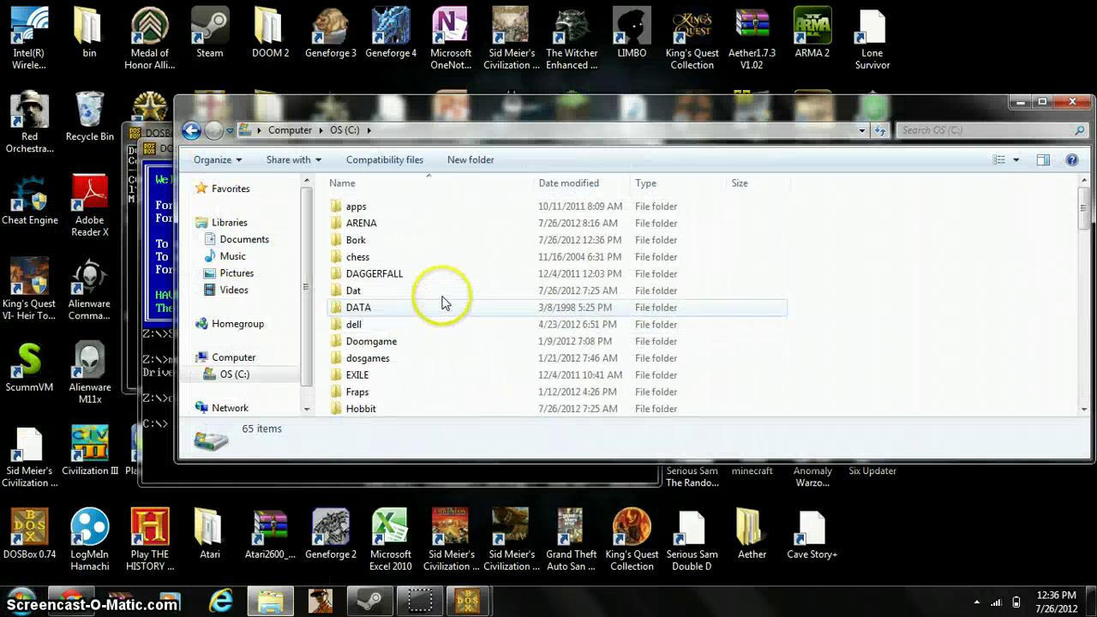
double_click(392, 235)
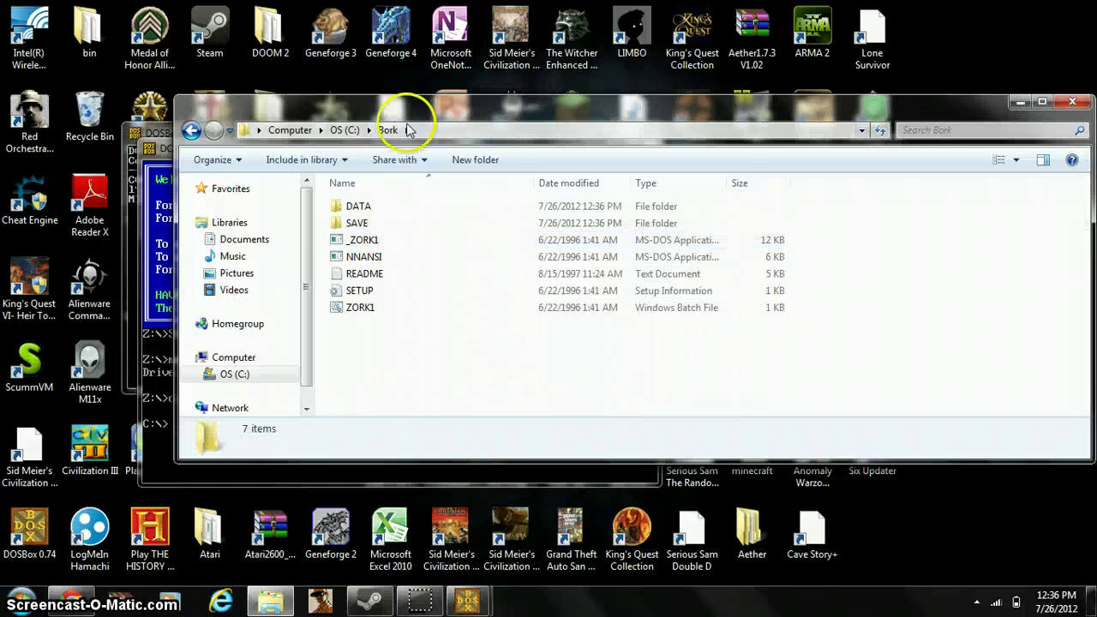
drag(420, 107, 560, 11)
drag(514, 255, 521, 147)
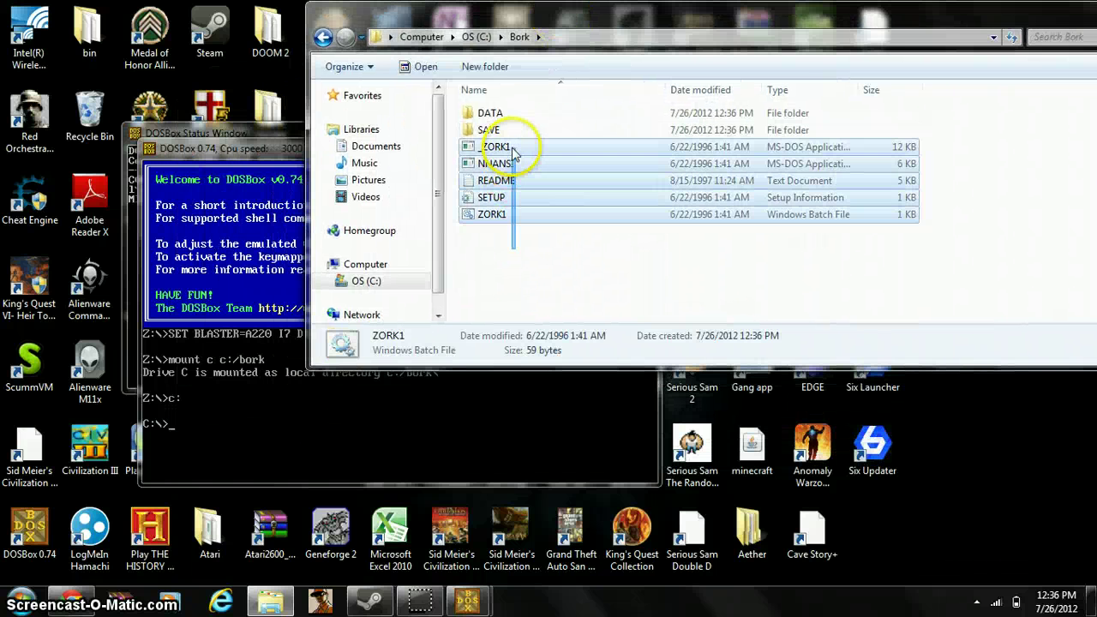
click(556, 252)
drag(947, 148, 931, 246)
click(453, 438)
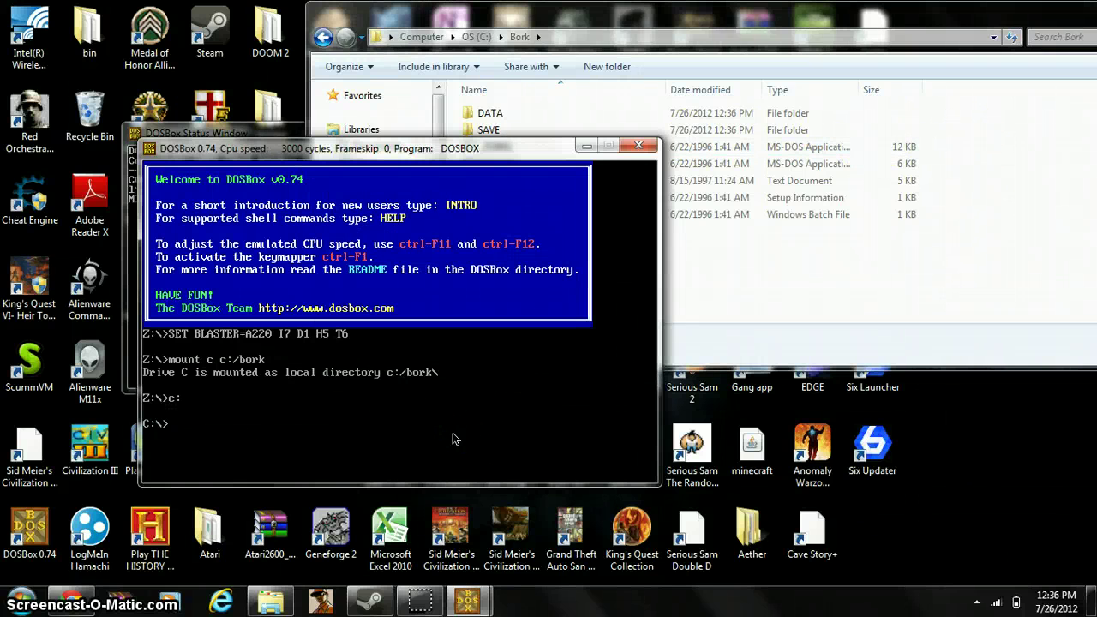
Run zork1, move North to North of House, then bring the Infocom Downloads page forward.
text(zork1)
key(Return)
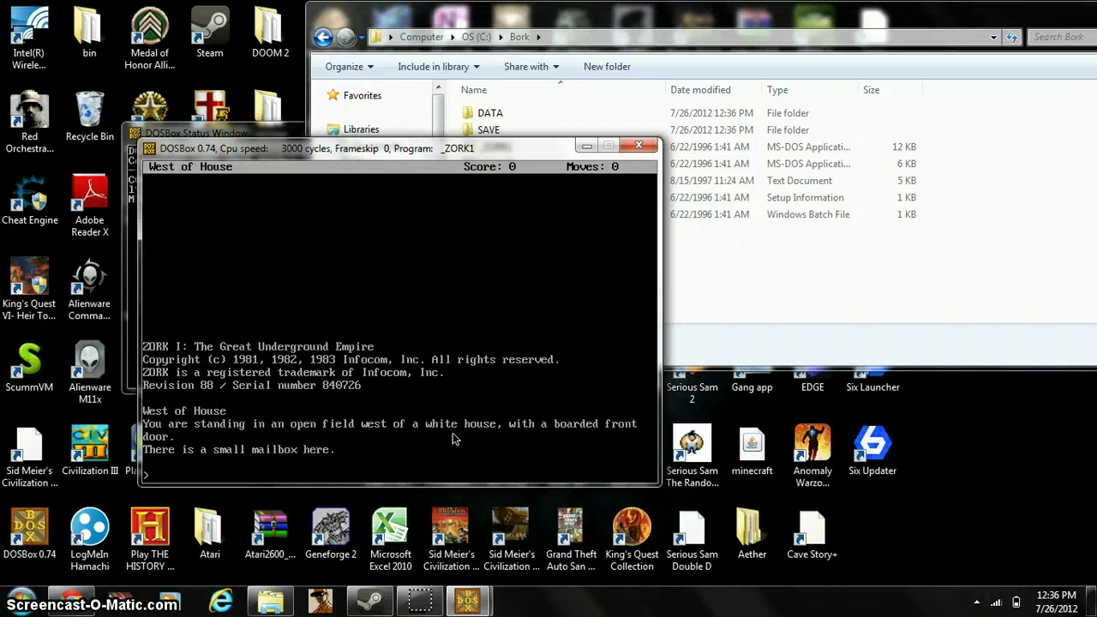
text(North)
key(Return)
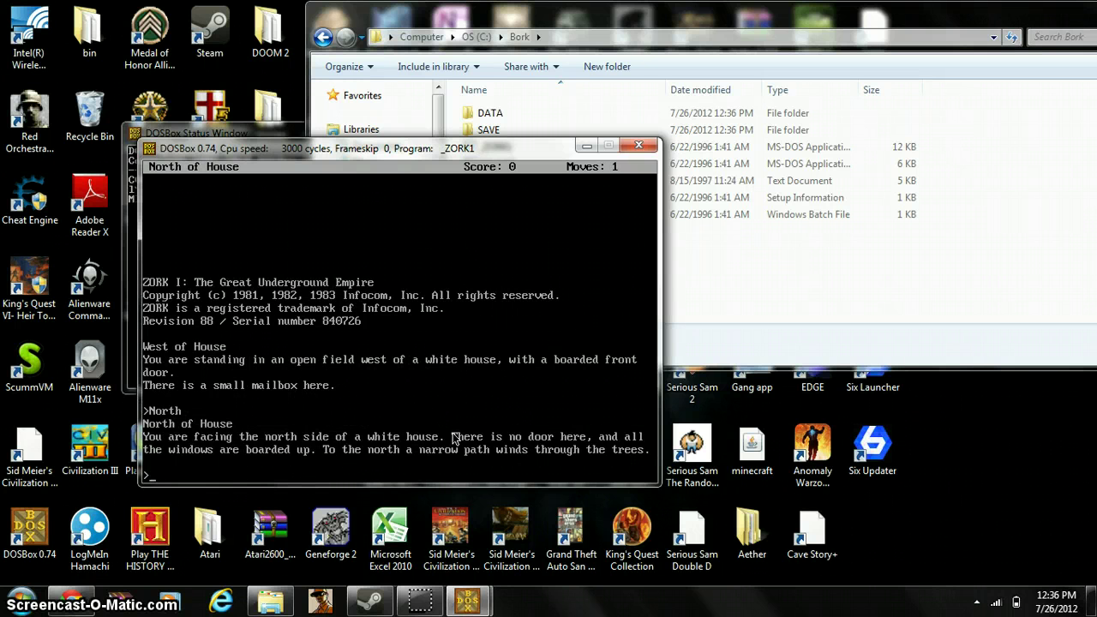
click(71, 602)
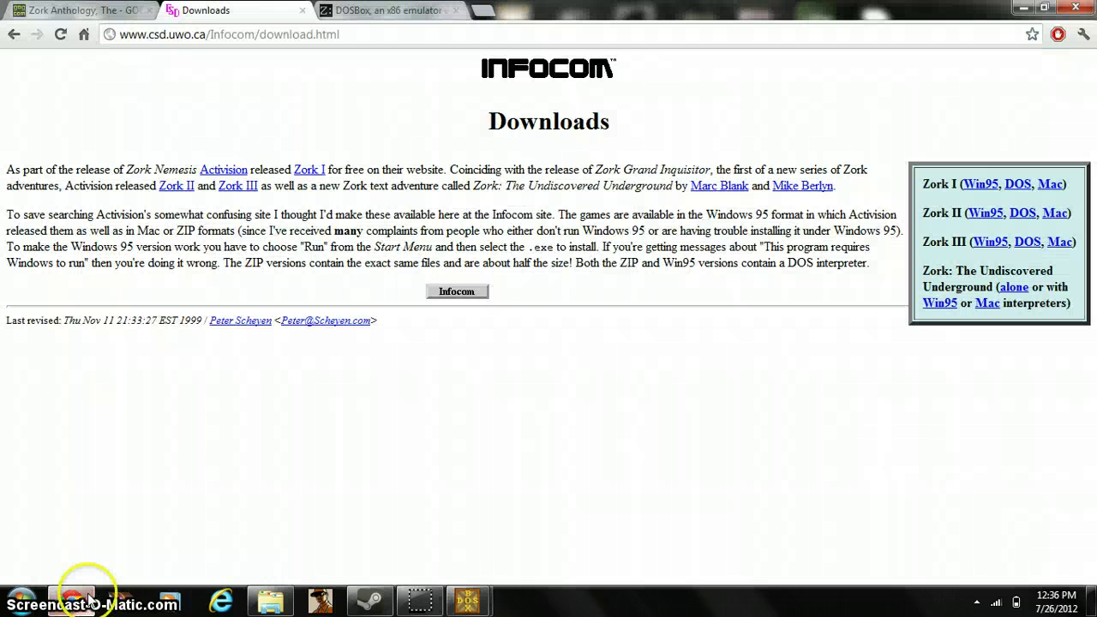
Highlight the Zork II and Zork III download lines on the Infocom page, then clear the selection.
drag(950, 273, 1082, 246)
click(926, 221)
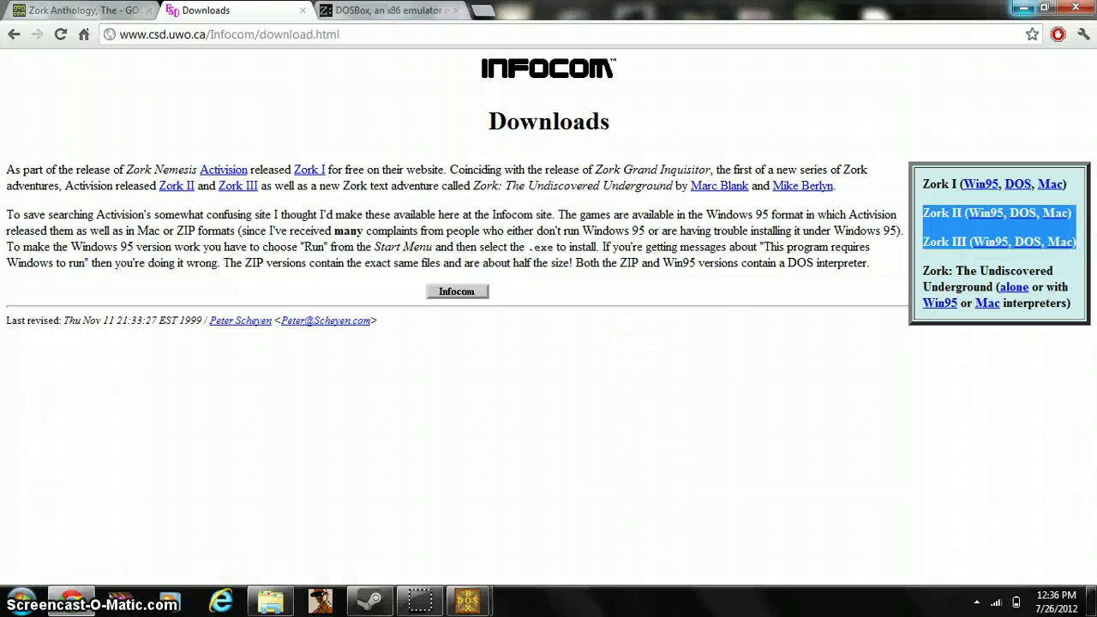